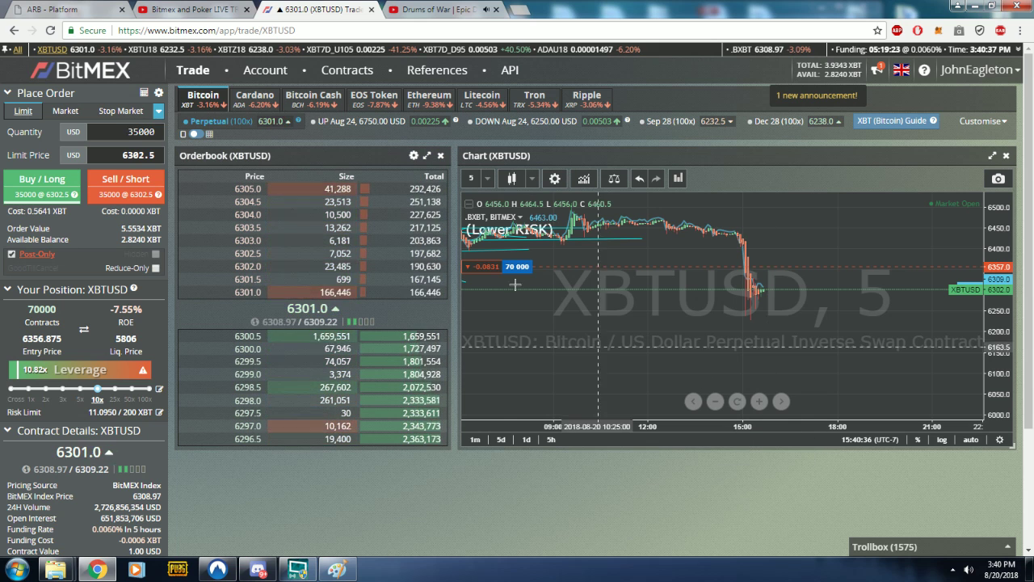
Step: Watch the live-trading video full screen briefly, then return to the BitMEX chart
left_click(194, 9)
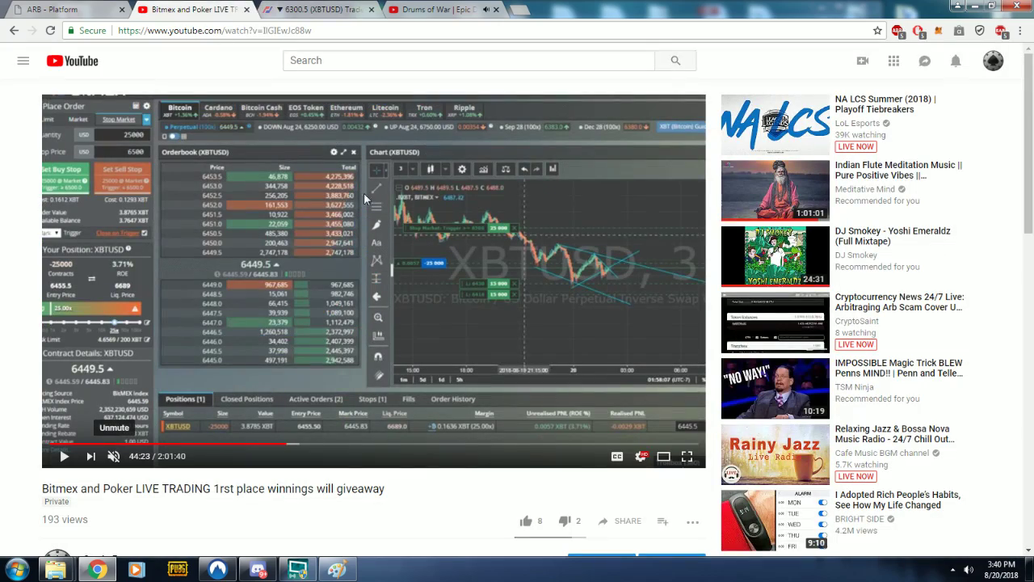
left_click(687, 456)
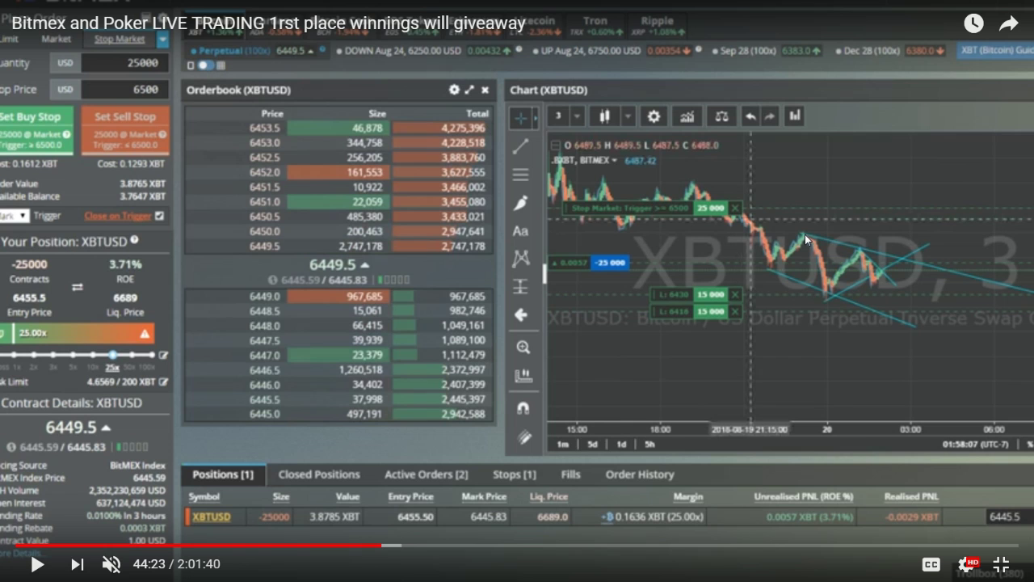
left_click(1001, 564)
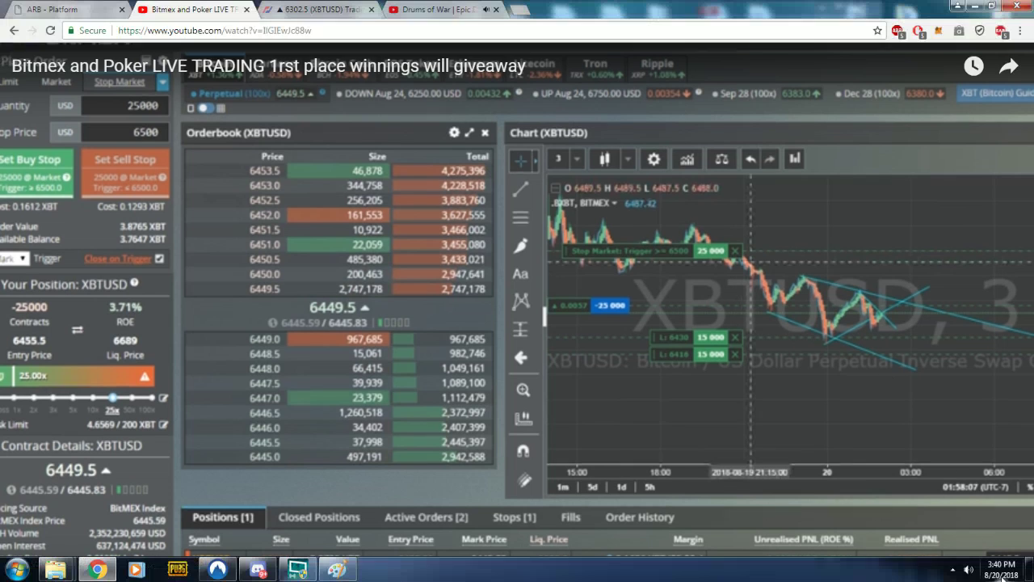
left_click(344, 12)
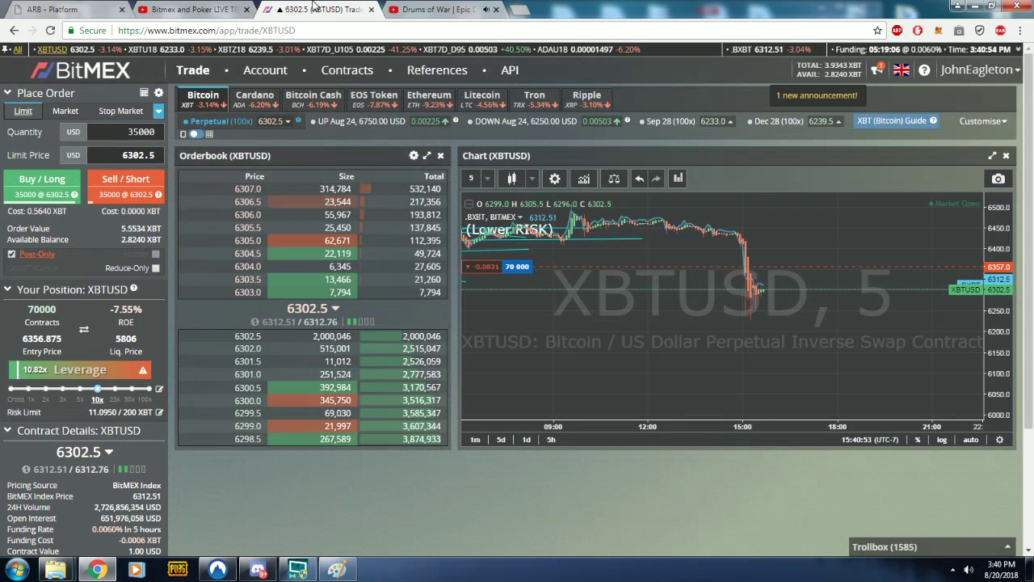
Step: Confirm the XBTUSD chart style stays Heikin Ashi in the chart Properties
left_click(554, 181)
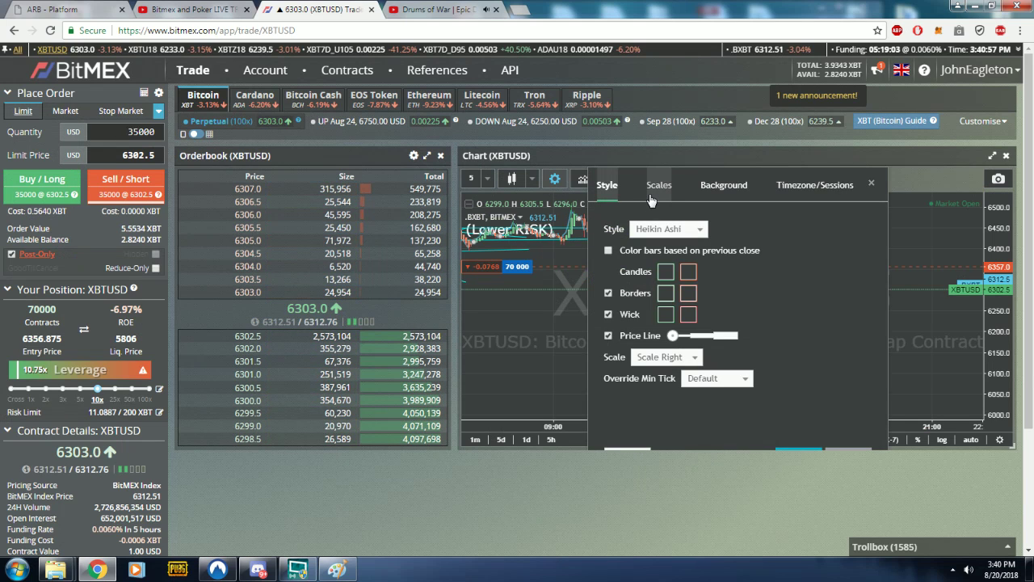
left_click(670, 229)
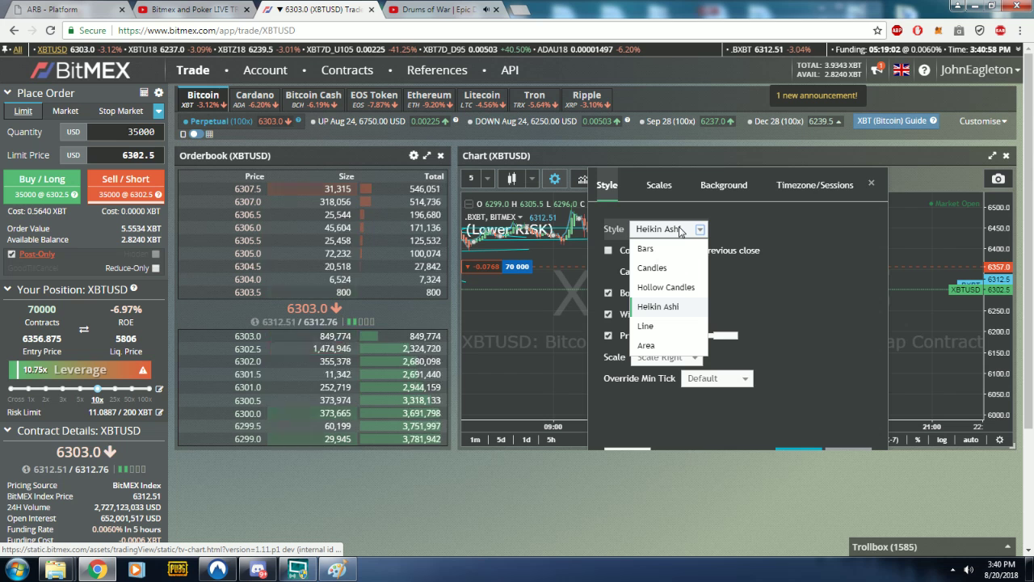
left_click(669, 313)
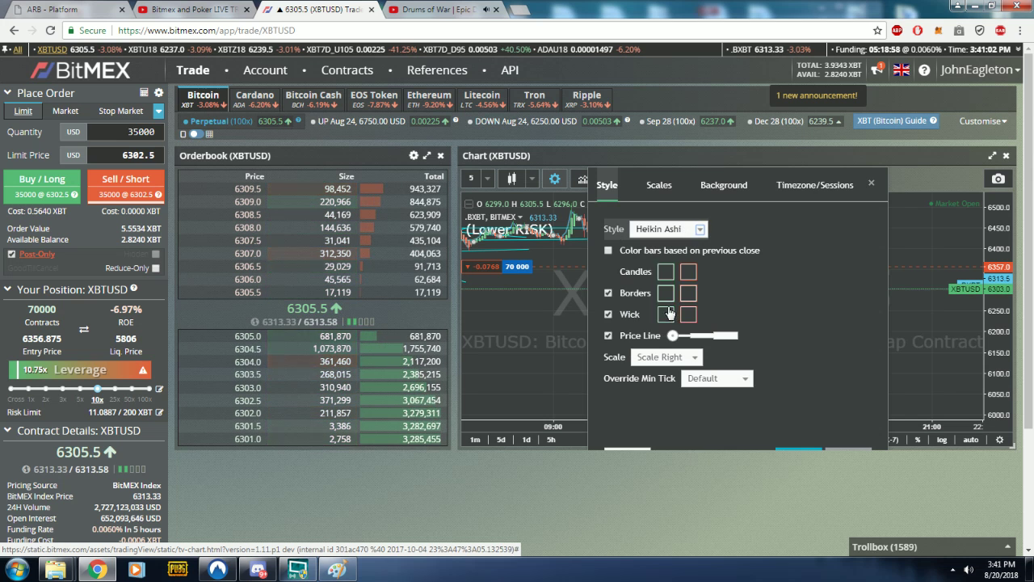
left_click(871, 183)
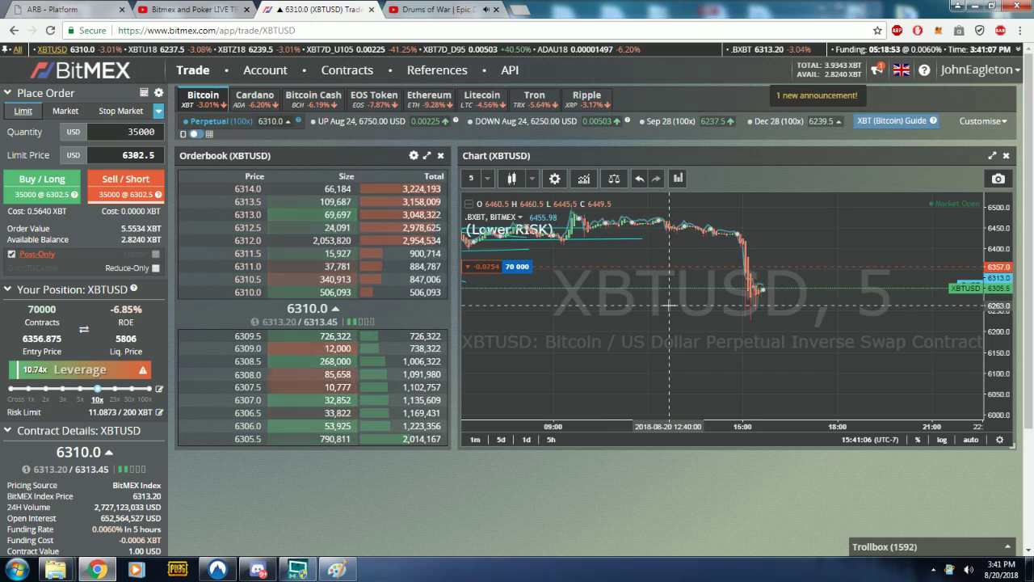
Step: Pan the chart to show the trendlines and 'Short? (Lower RISK)' note, then return to the video
scroll(679, 295, "down", 3)
left_click_drag(683, 295, 752, 342)
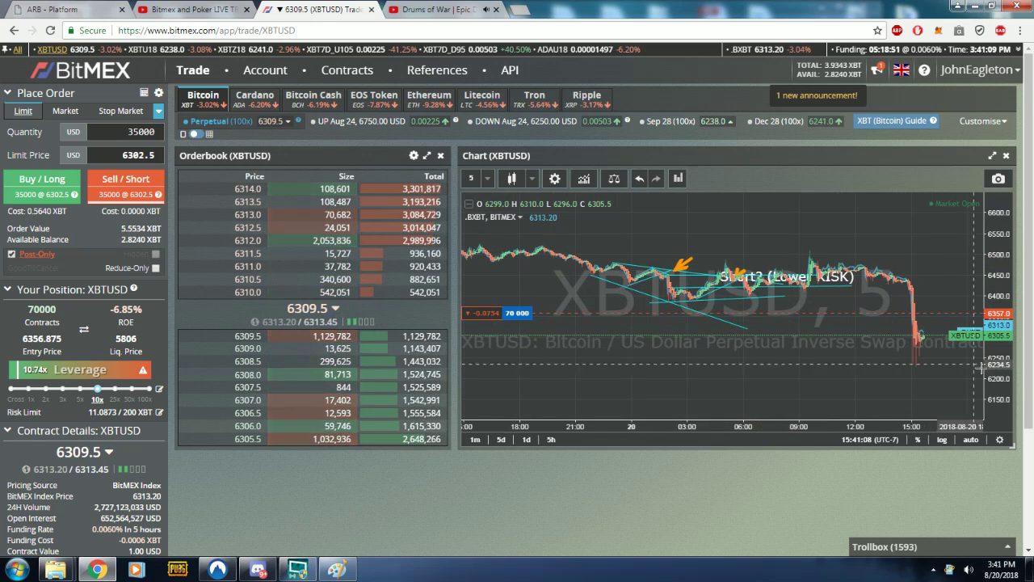
scroll(988, 319, "up", 3)
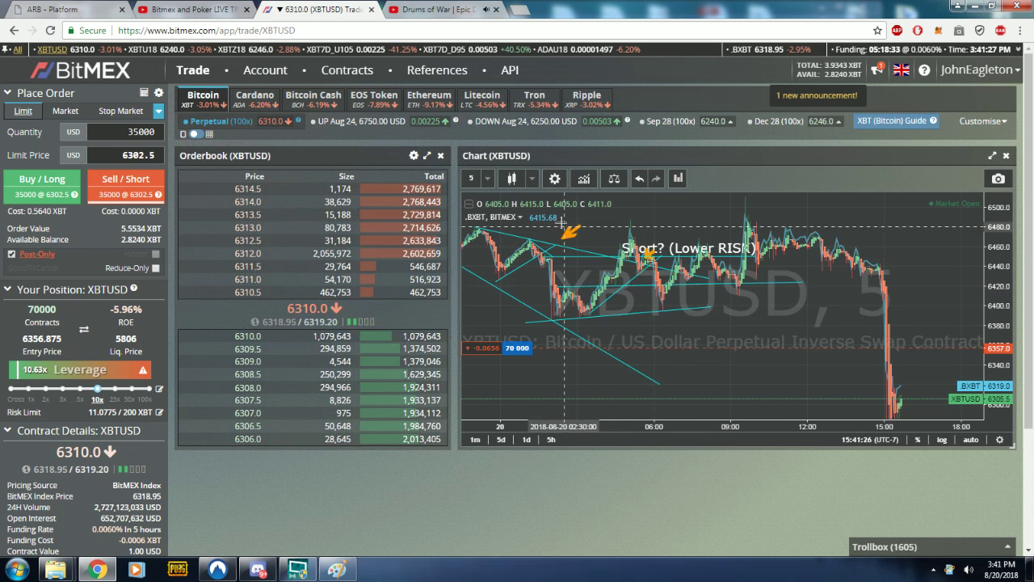
key("ctrl+shift+Tab")
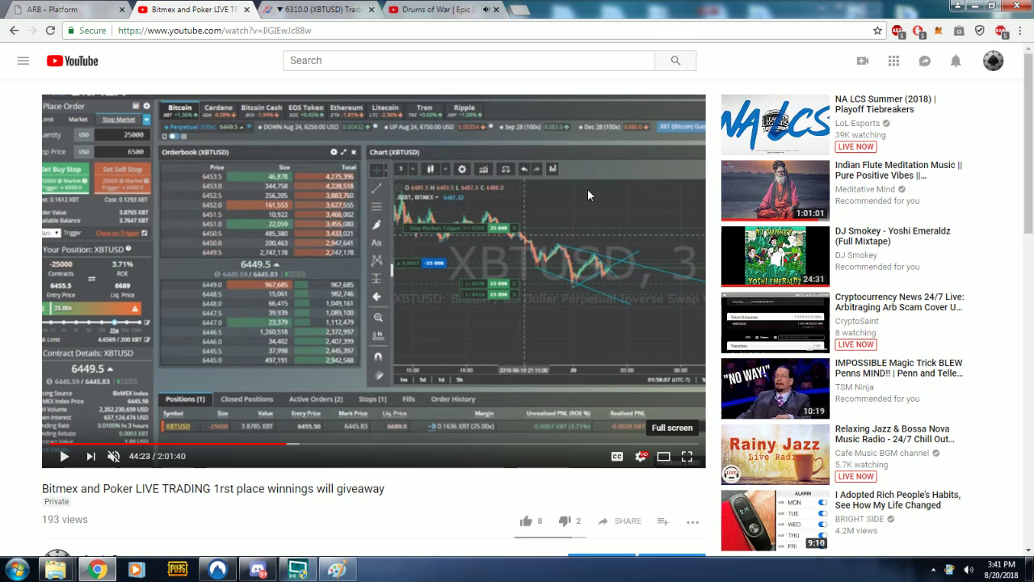
Step: Play the recording full screen, pause it at 44:28, then jump back to 42:43
double_click(609, 295)
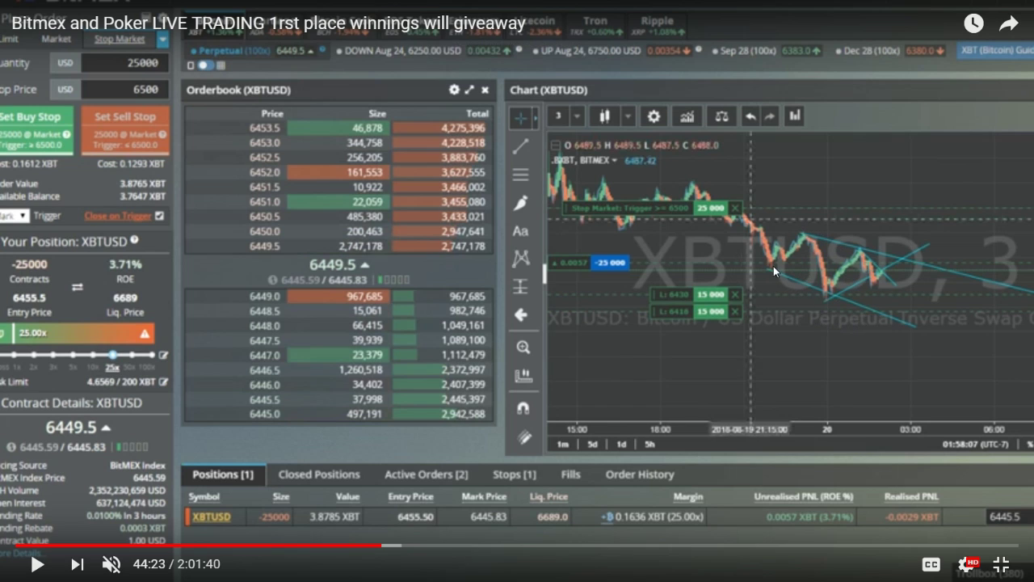
key("space")
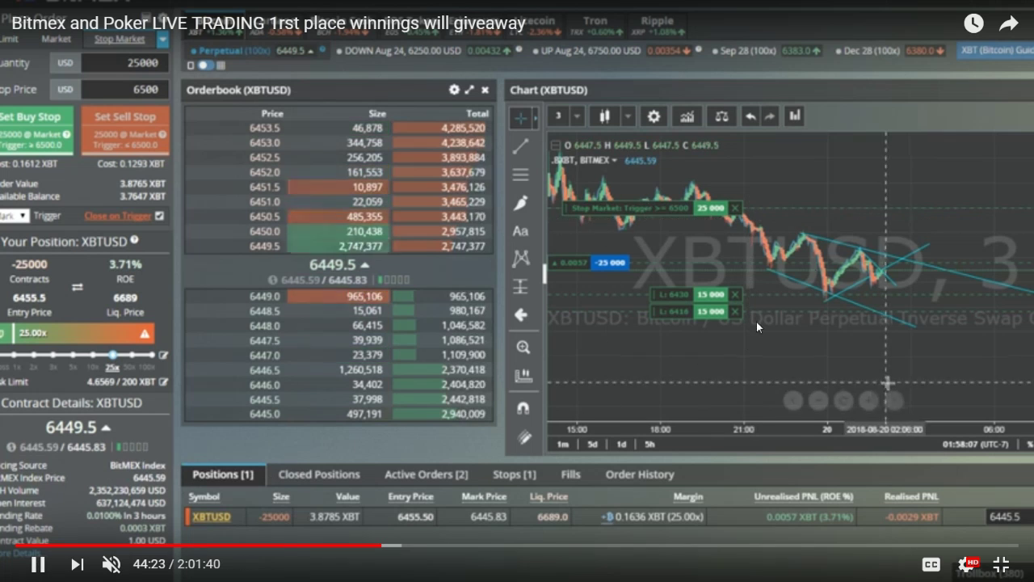
key("space")
left_click(38, 564)
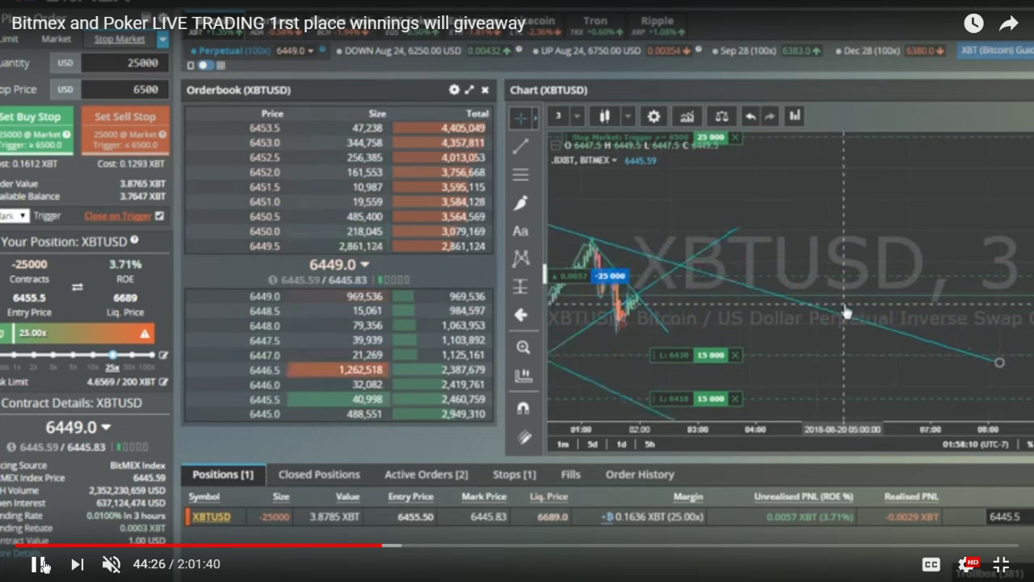
left_click(38, 564)
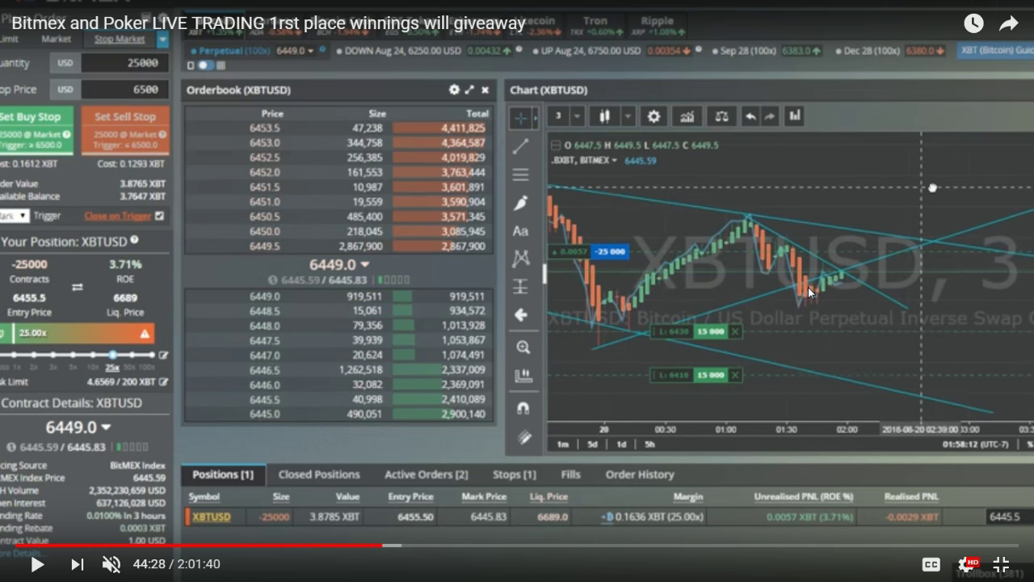
left_click(368, 547)
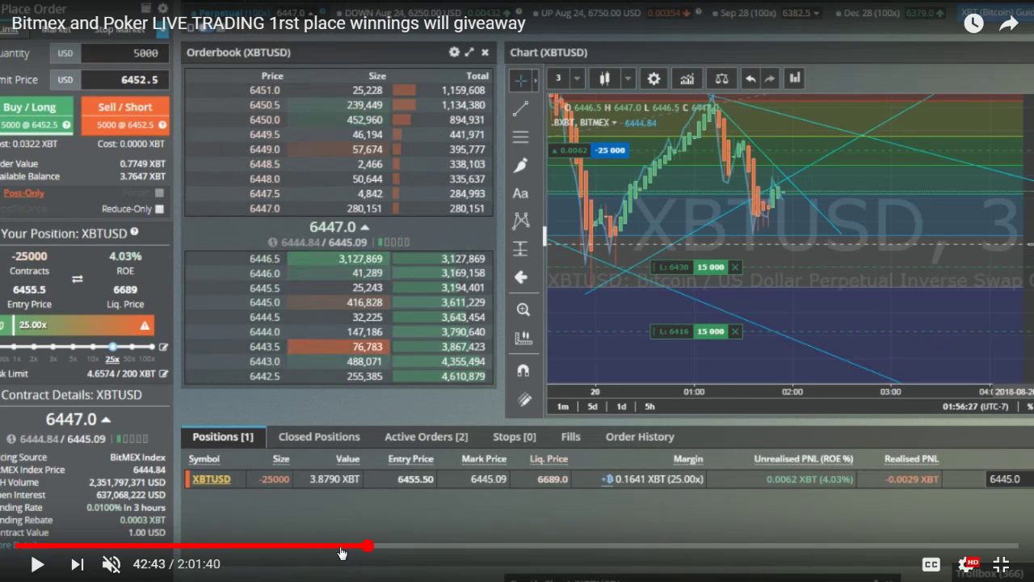
Step: Jump back to 38:48 and 35:21 in the recording, then return to 44:22
left_click(336, 547)
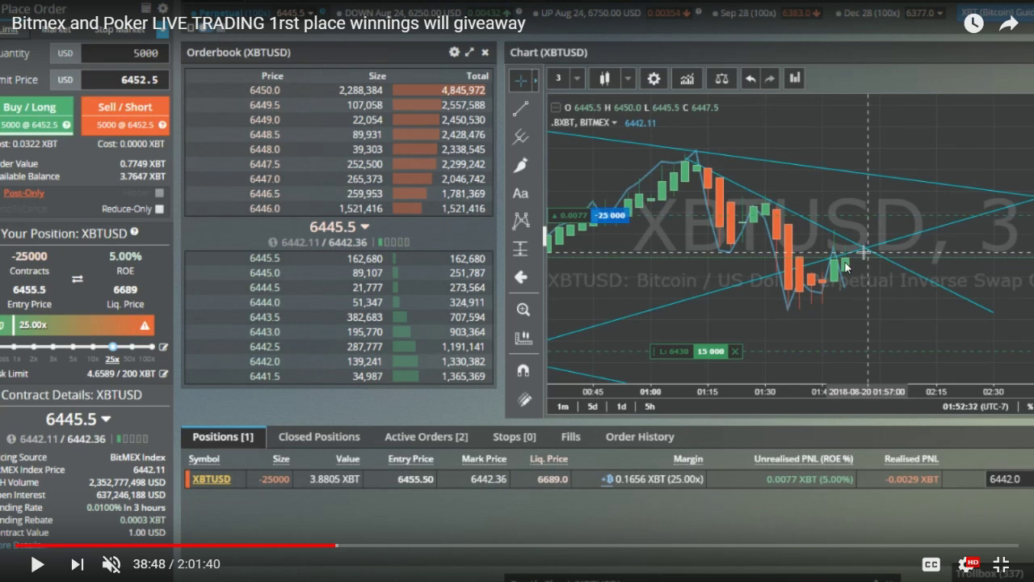
left_click(309, 548)
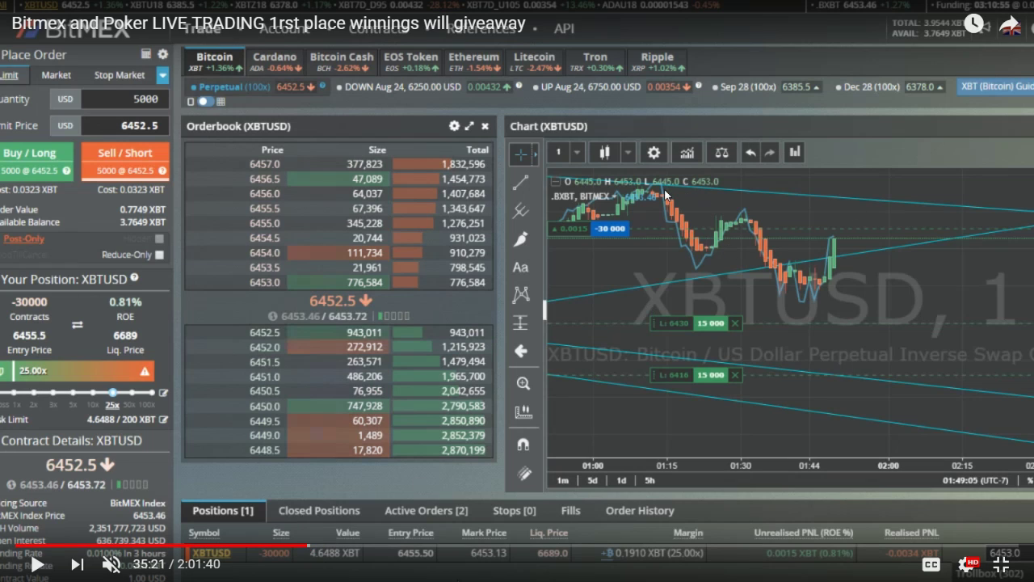
left_click(383, 550)
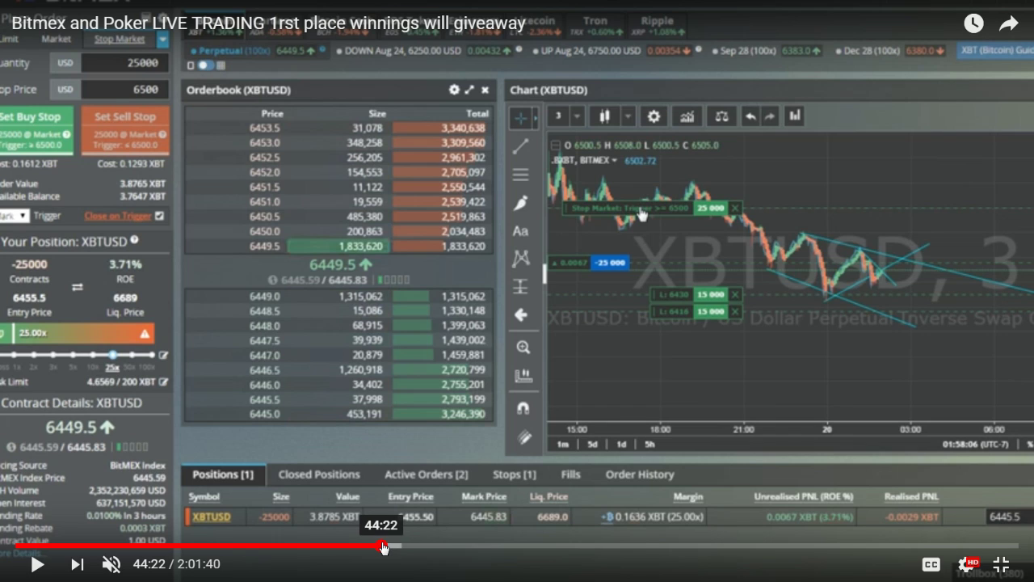
Step: Play the recording on from 44:22 with a brief pause, stopping at 44:55
mouse_move(111, 566)
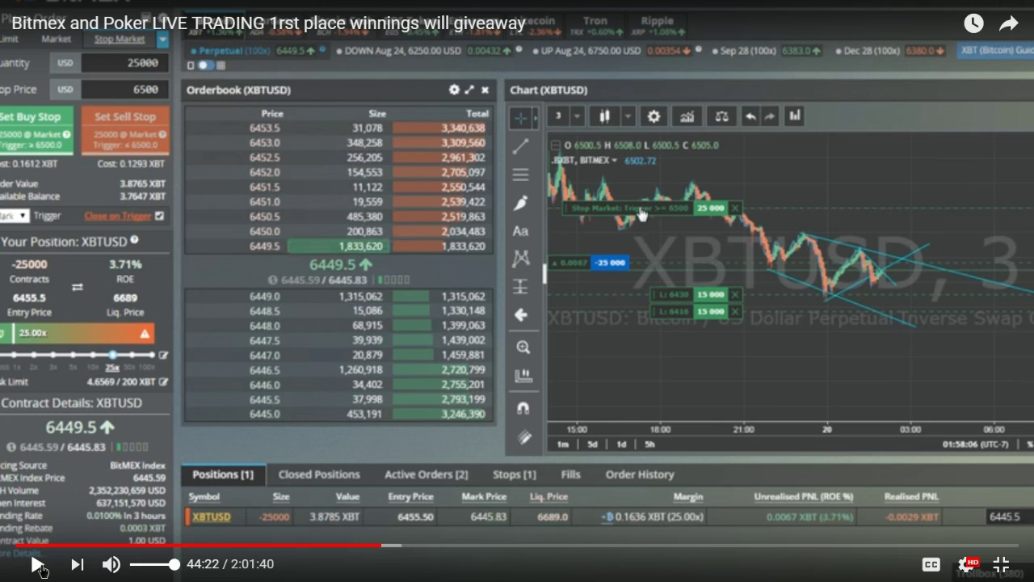
left_click(38, 565)
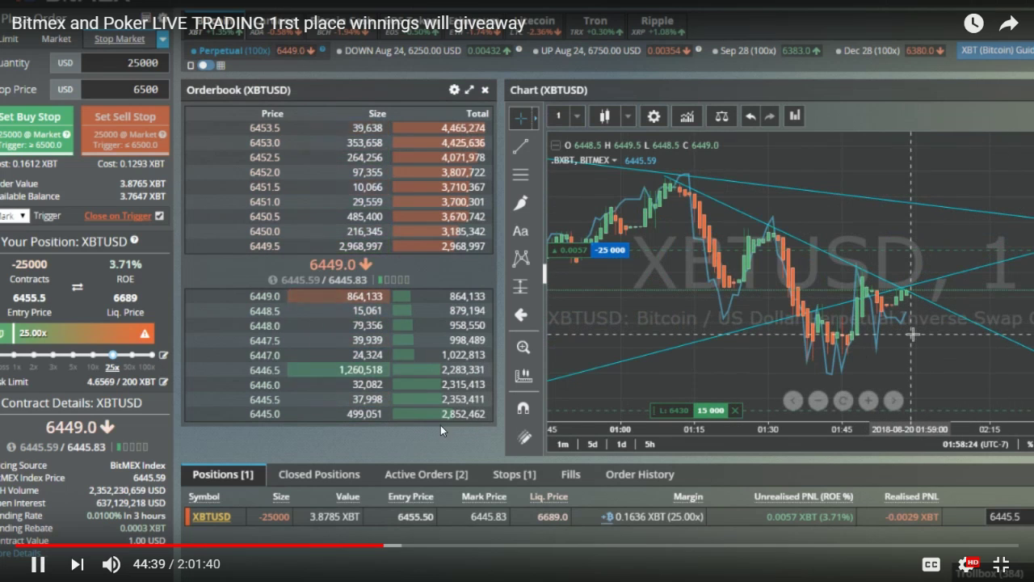
left_click(678, 356)
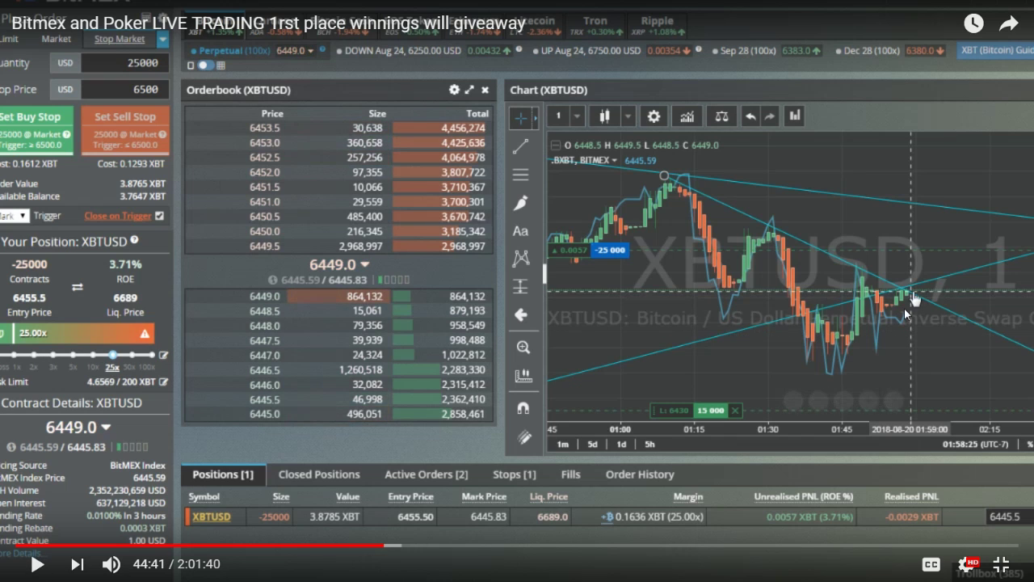
left_click(38, 564)
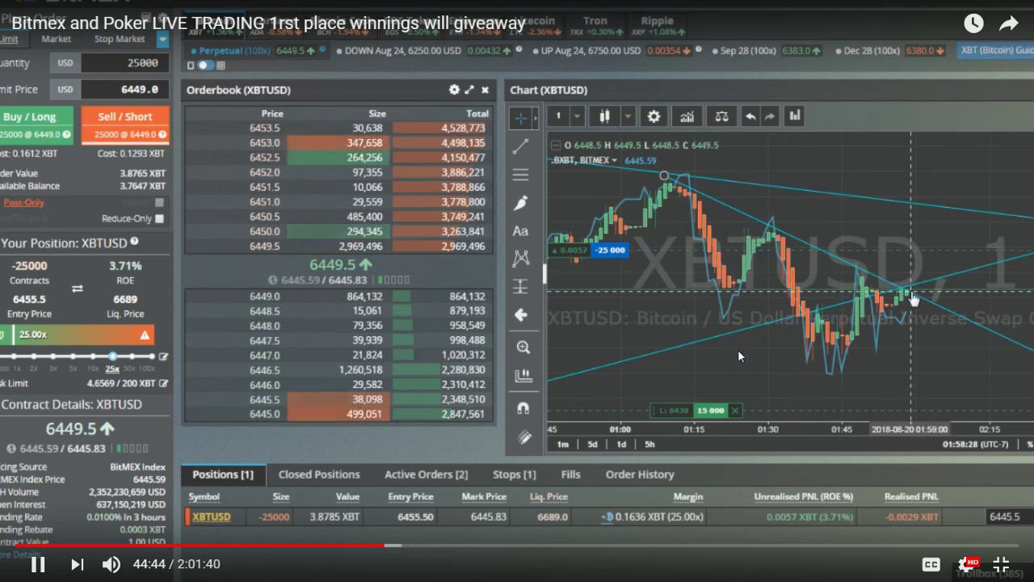
left_click(38, 564)
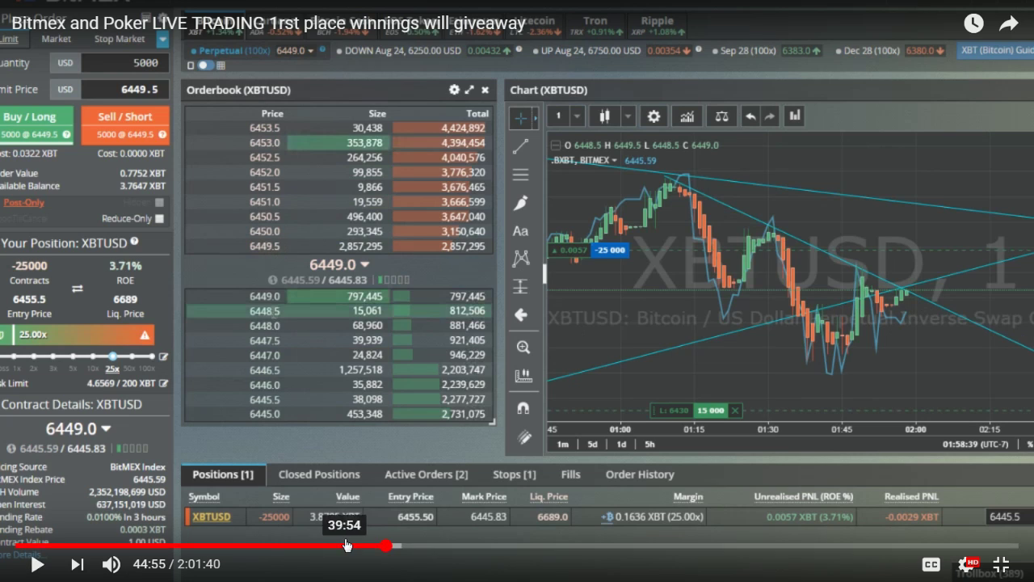
Step: Skip the recording through 46:01, 46:33, 48:03 and 49:46, then exit full screen back to BitMEX
left_click(396, 549)
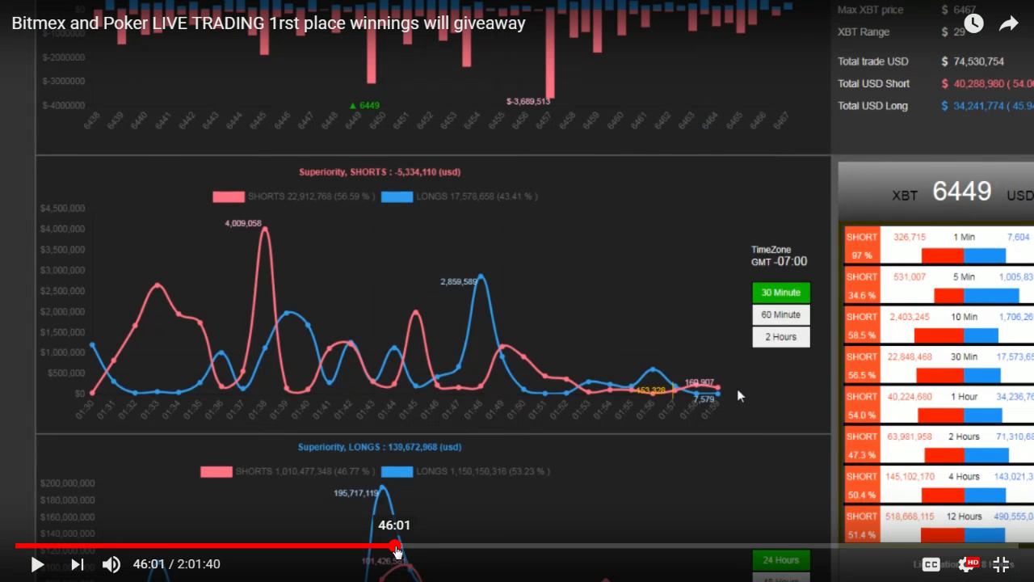
left_click(400, 550)
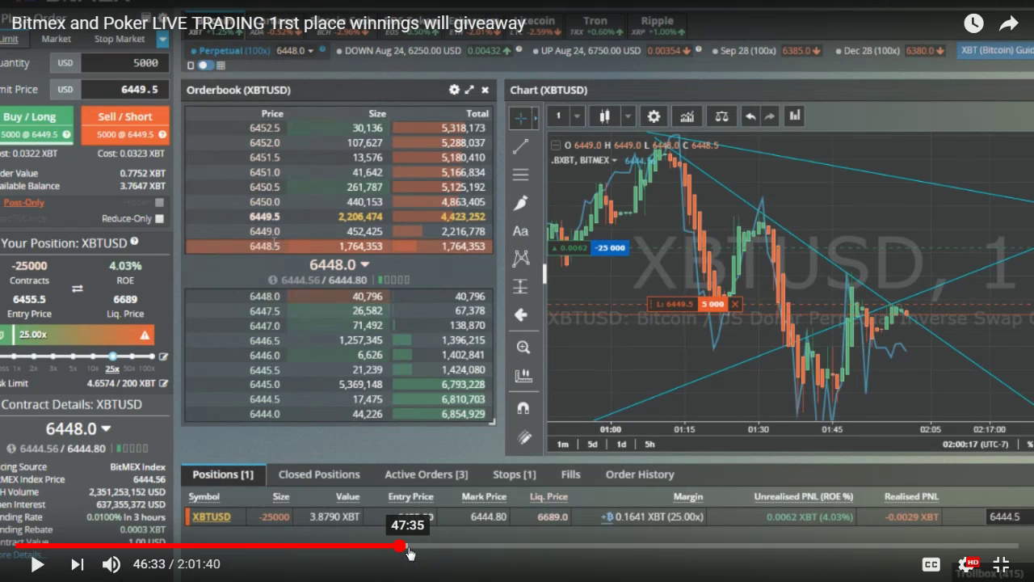
left_click(910, 322)
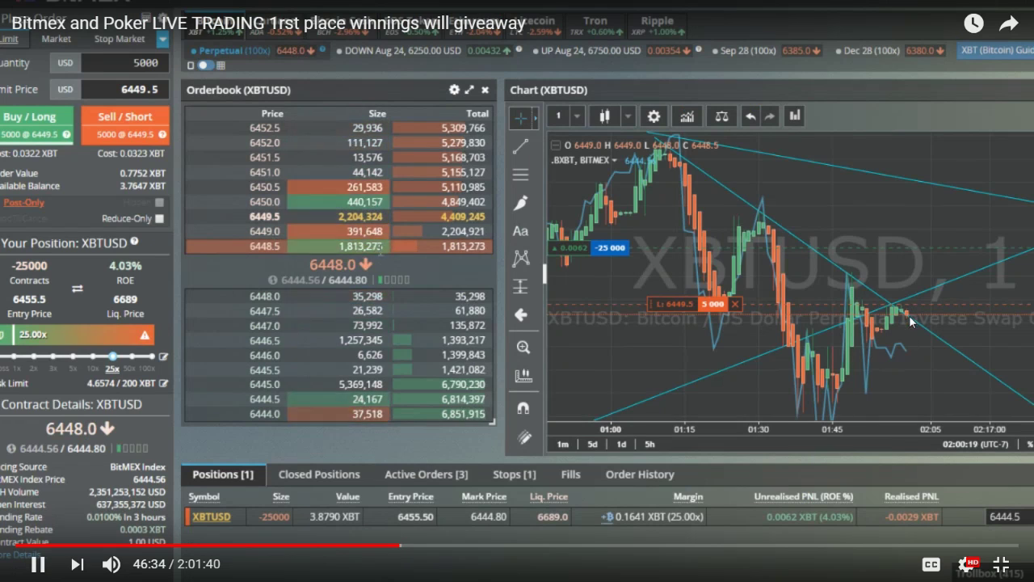
left_click(412, 549)
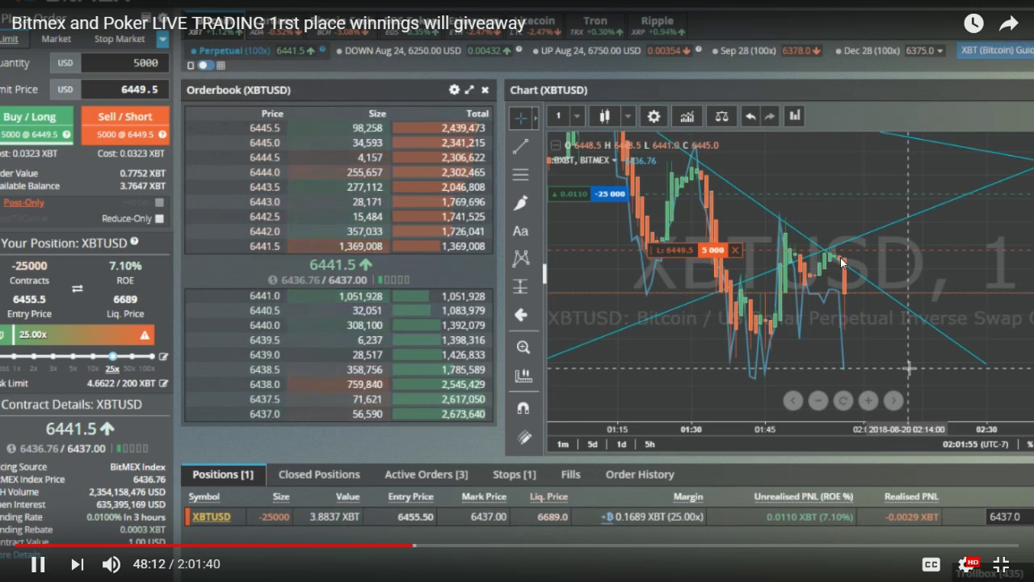
left_click(426, 546)
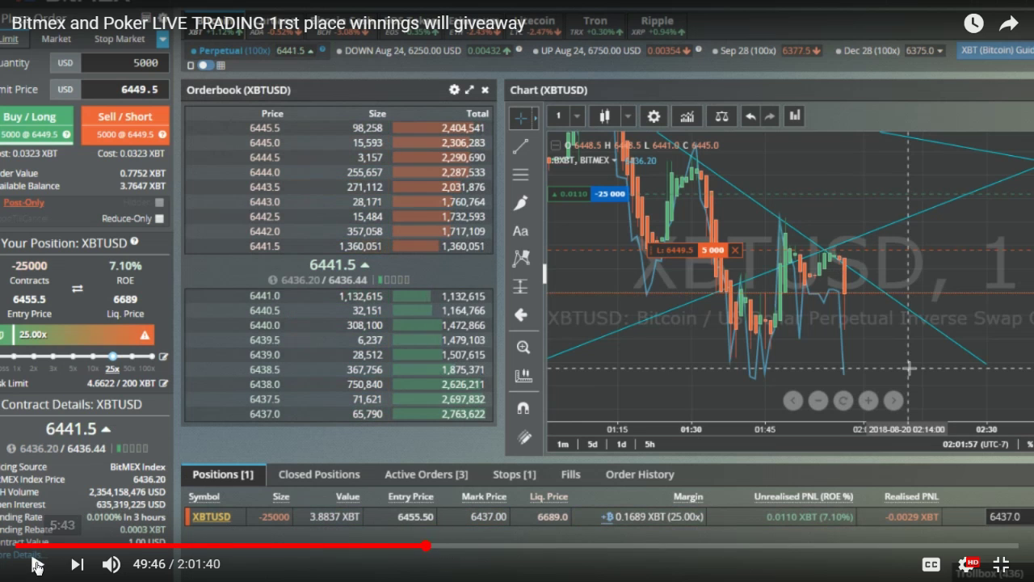
left_click(38, 566)
left_click(38, 565)
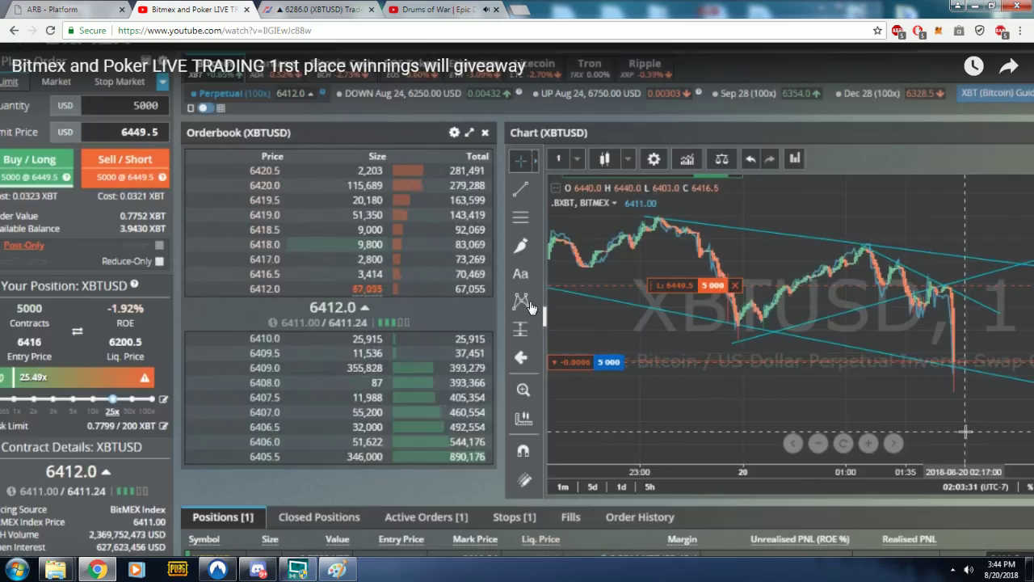
left_click(1001, 565)
left_click(319, 9)
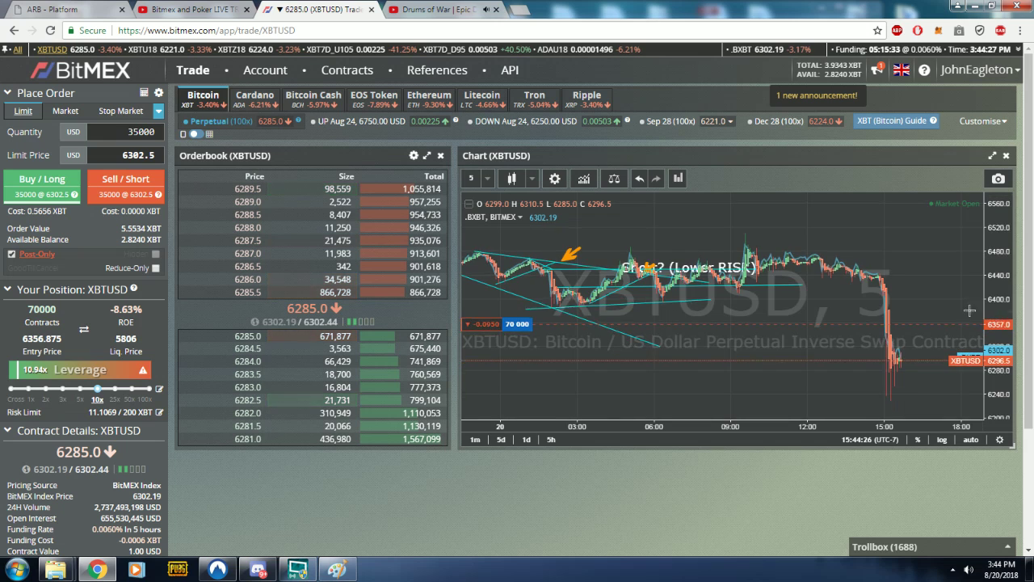
left_click_drag(970, 311, 527, 294)
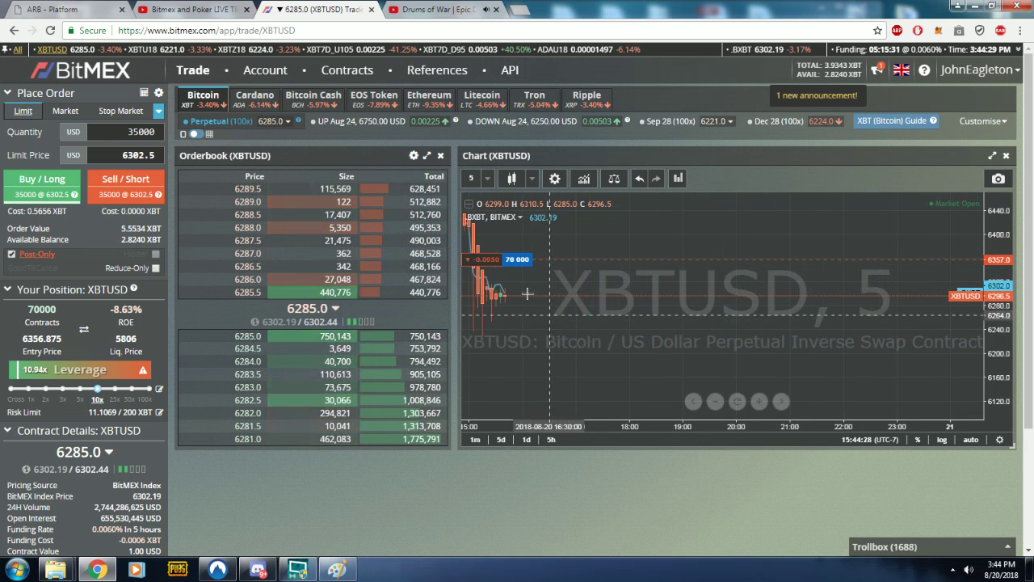
scroll(527, 294, "down", 2)
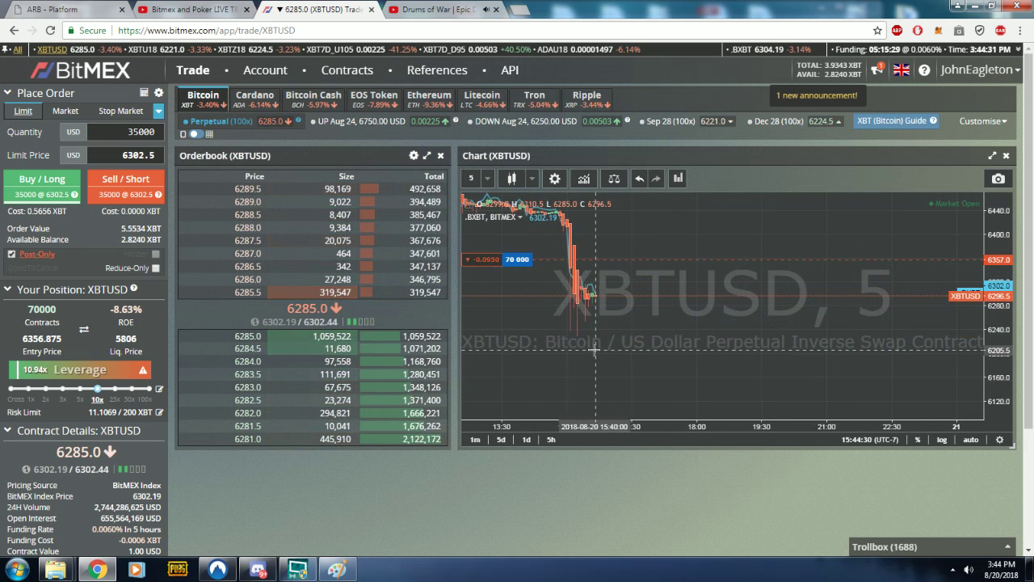
scroll(614, 300, "down", 3)
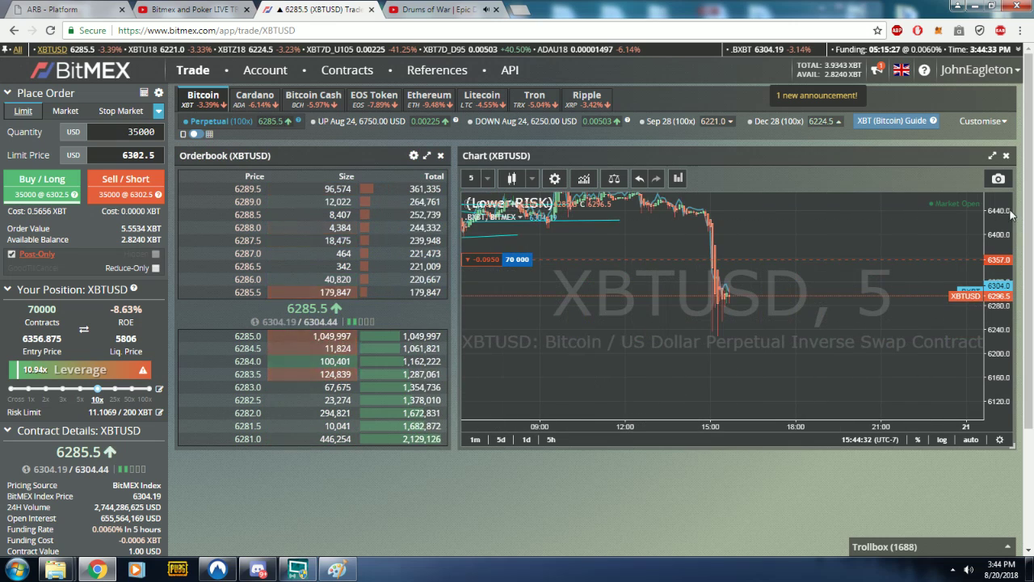
scroll(889, 364, "down", 2)
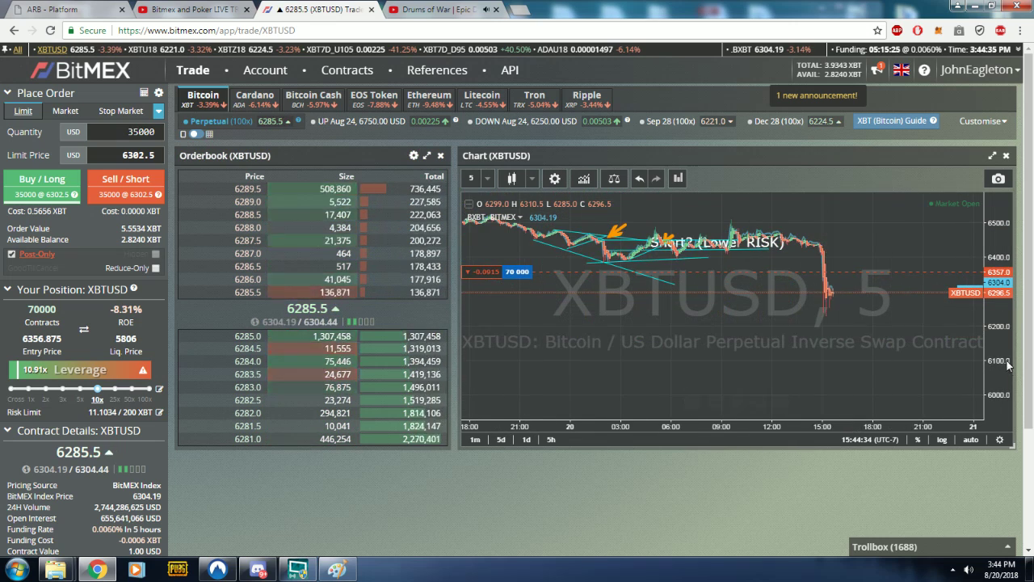
left_click_drag(1009, 364, 996, 244)
left_click_drag(719, 276, 786, 374)
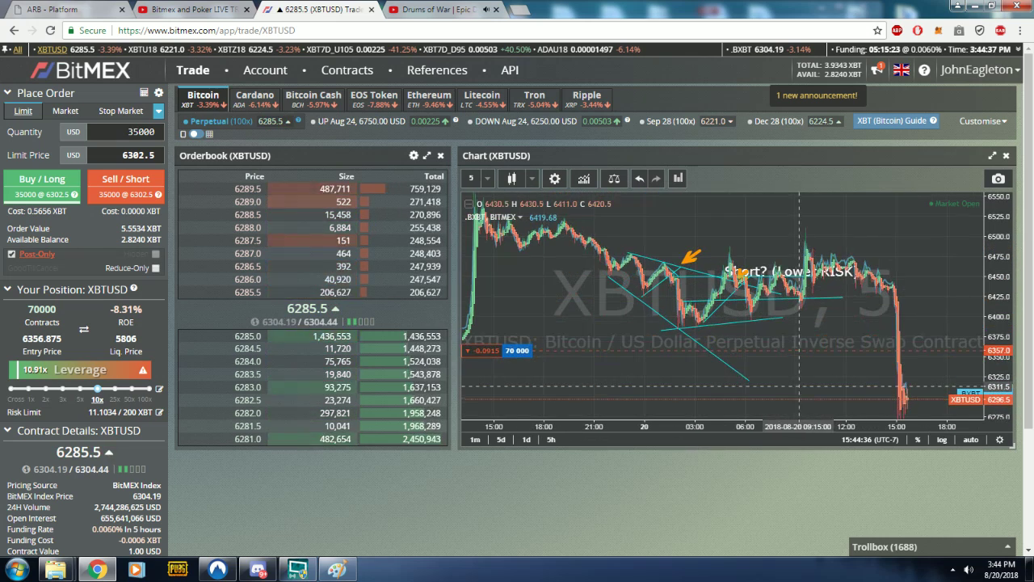
scroll(737, 347, "up", 2)
left_click_drag(744, 330, 849, 323)
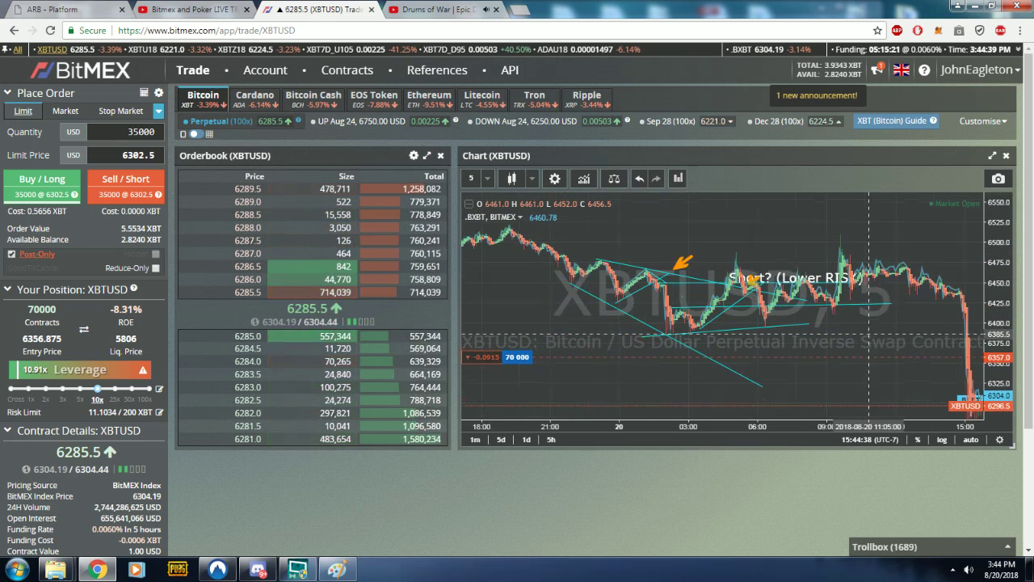
left_click_drag(999, 339, 975, 233)
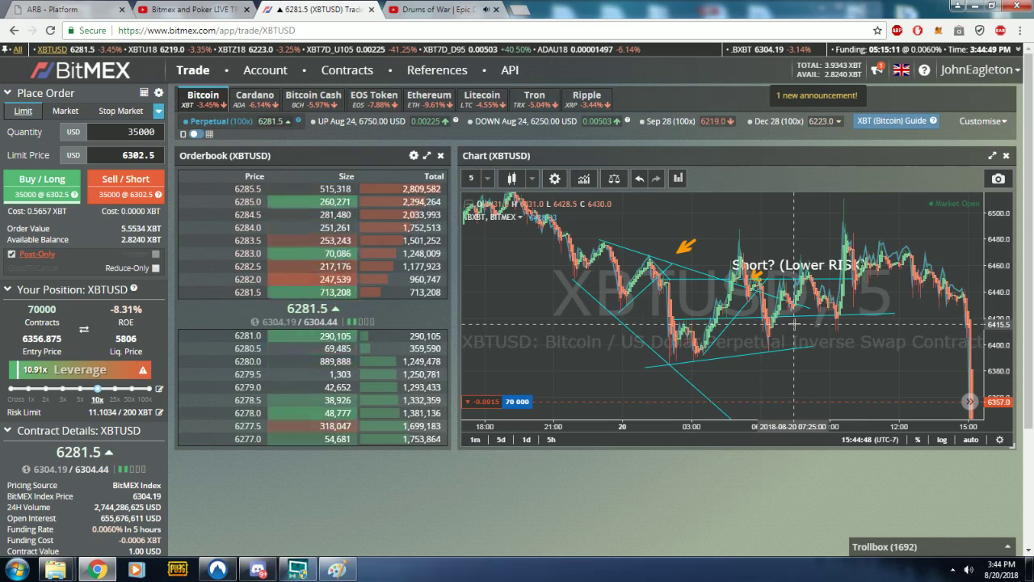
left_click_drag(945, 340, 876, 275)
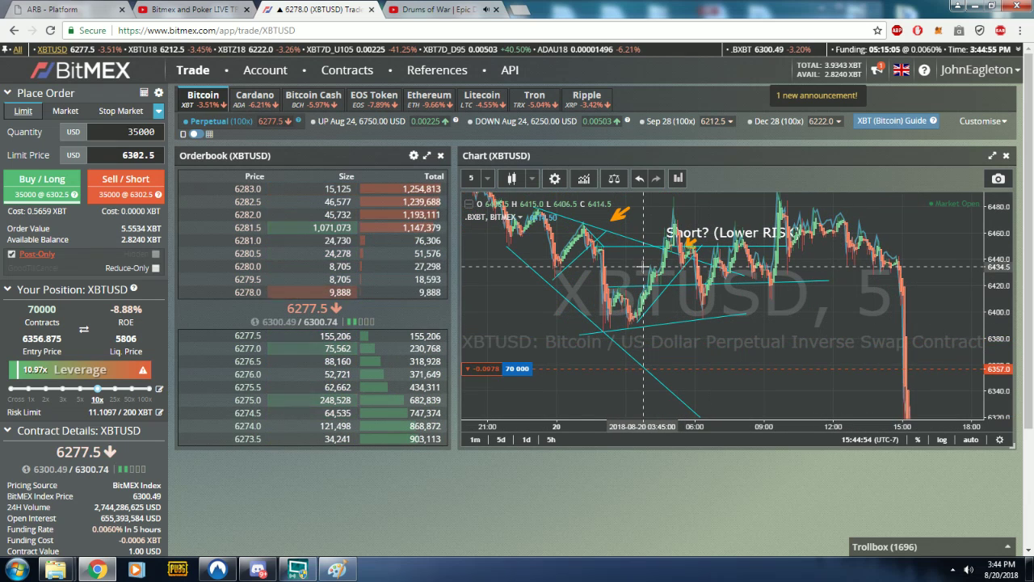
left_click_drag(951, 329, 680, 325)
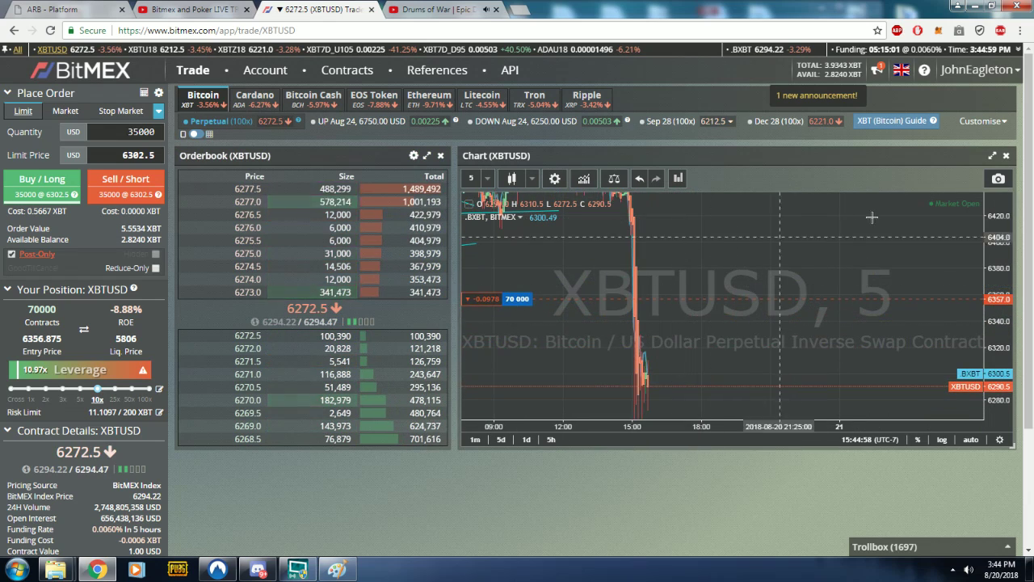
scroll(1007, 214, "down", 3)
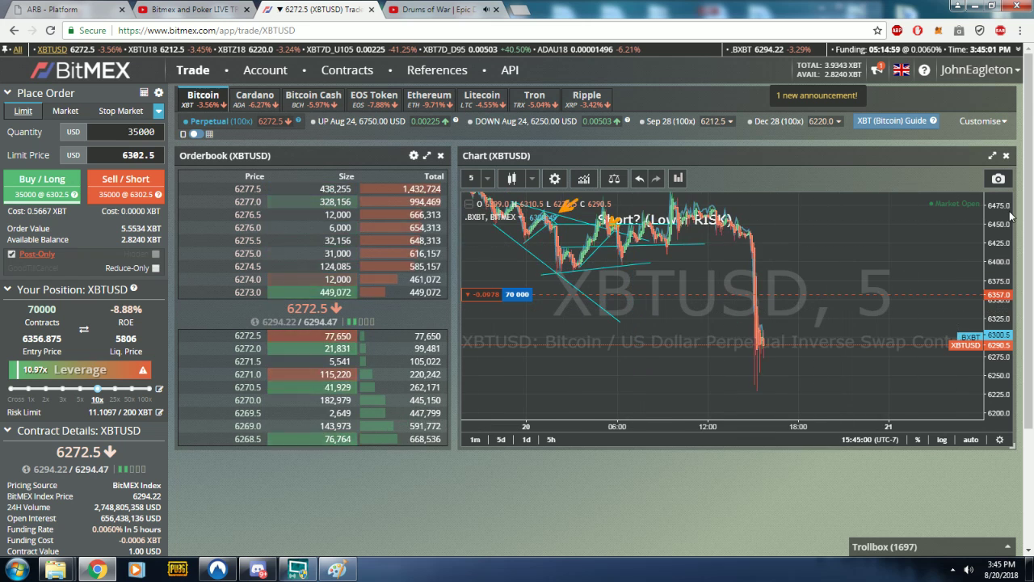
scroll(1008, 275, "down", 3)
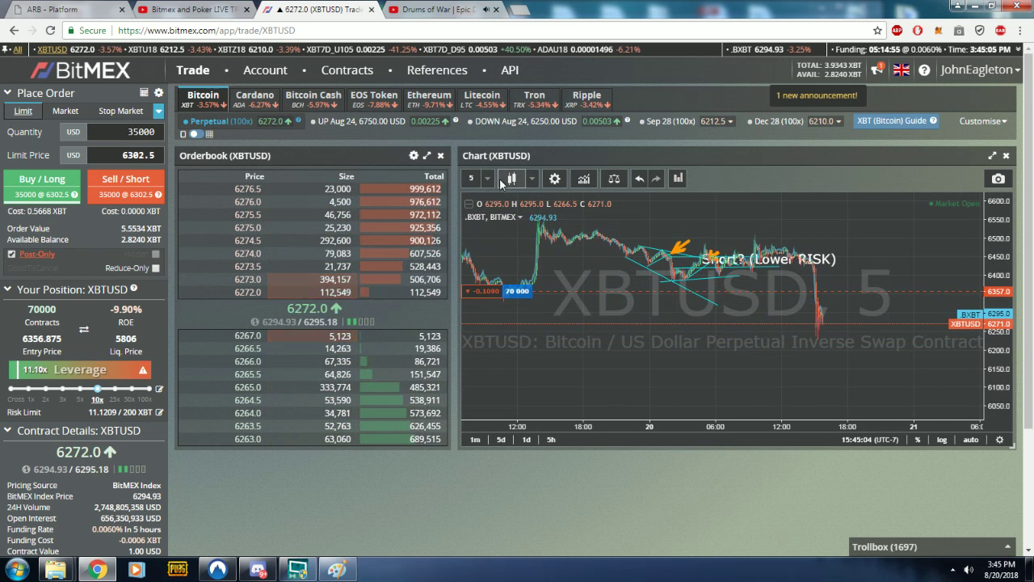
scroll(664, 233, "down", 2)
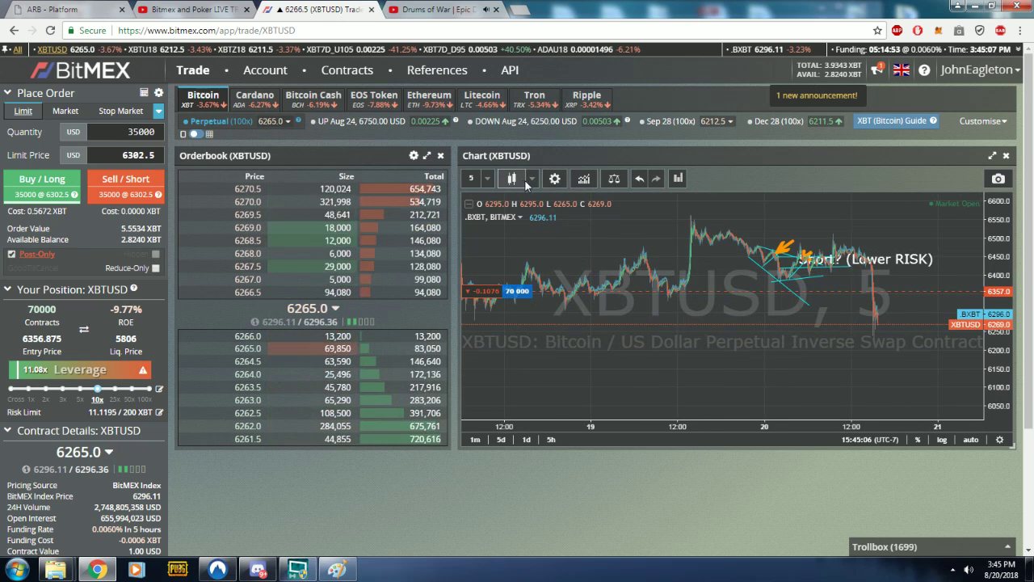
Step: Add Bollinger Bands through the 'bb' indicator search, then select a cyan trendline
left_click(583, 179)
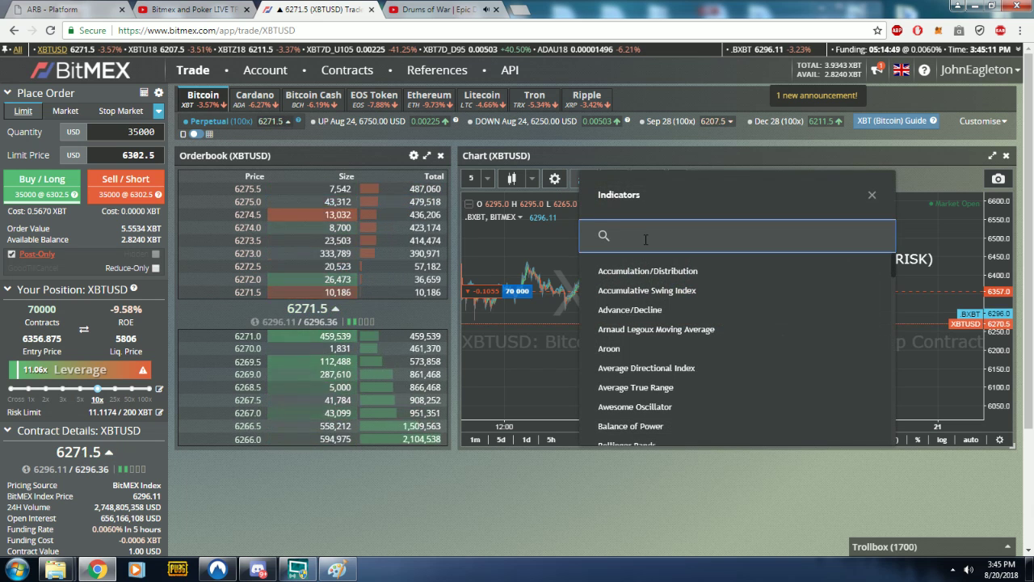
type("bb")
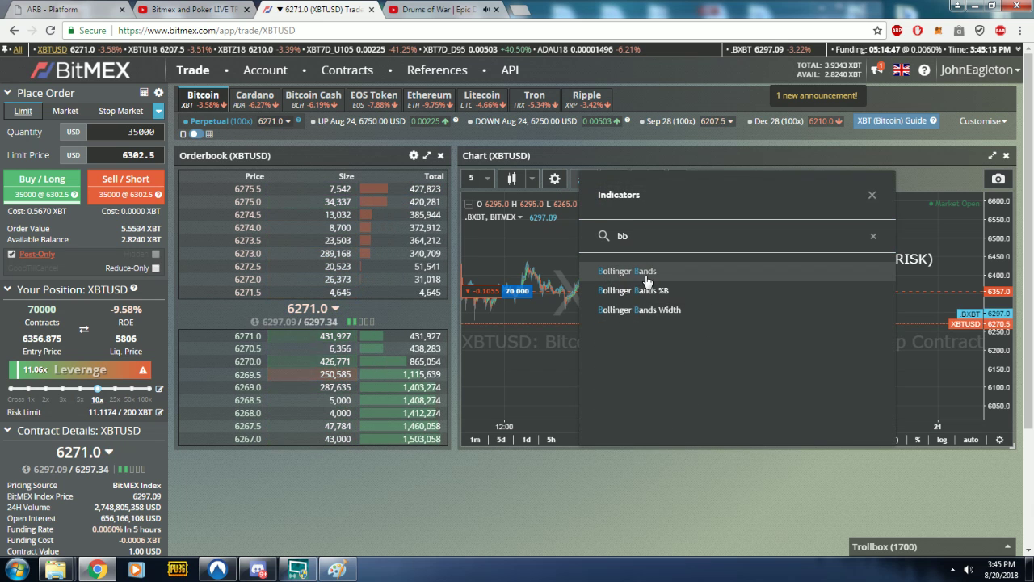
left_click(871, 196)
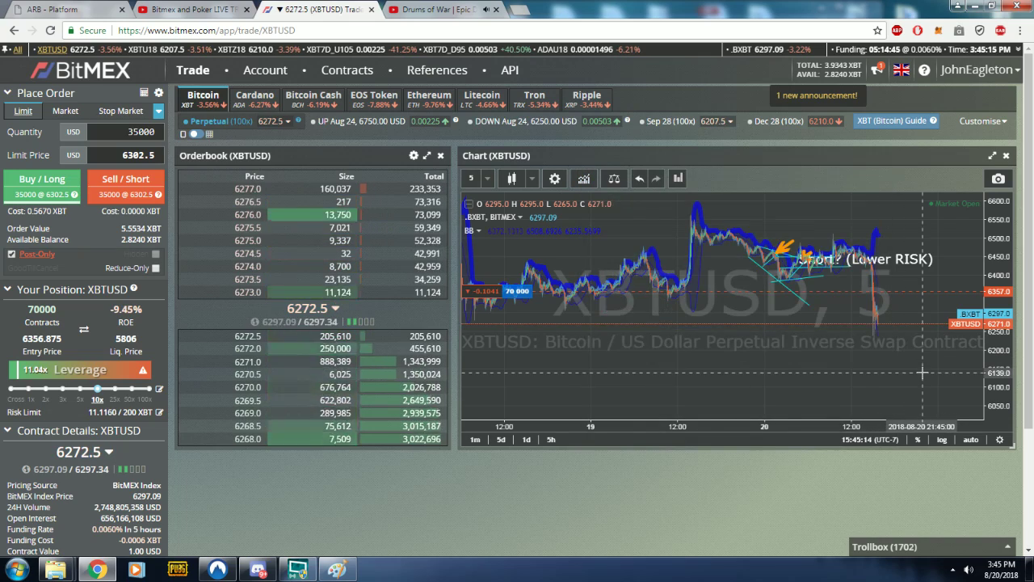
scroll(889, 275, "up", 5)
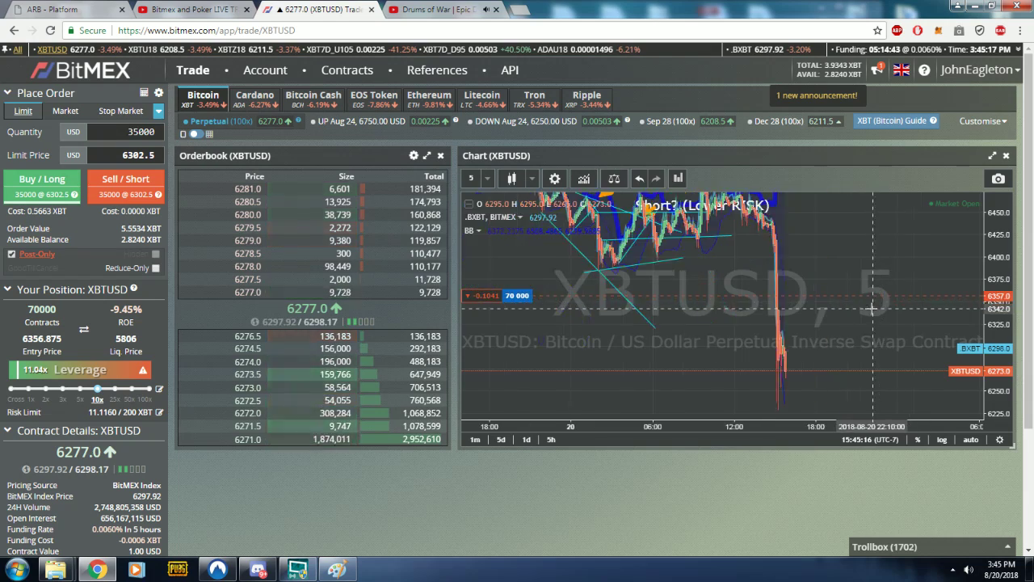
scroll(746, 212, "down", 5)
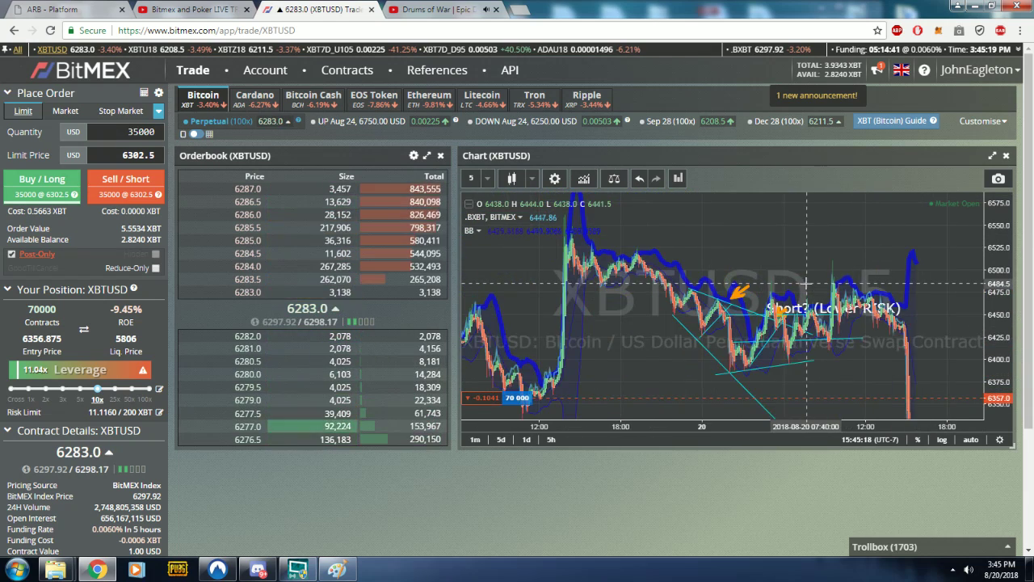
scroll(859, 317, "up", 3)
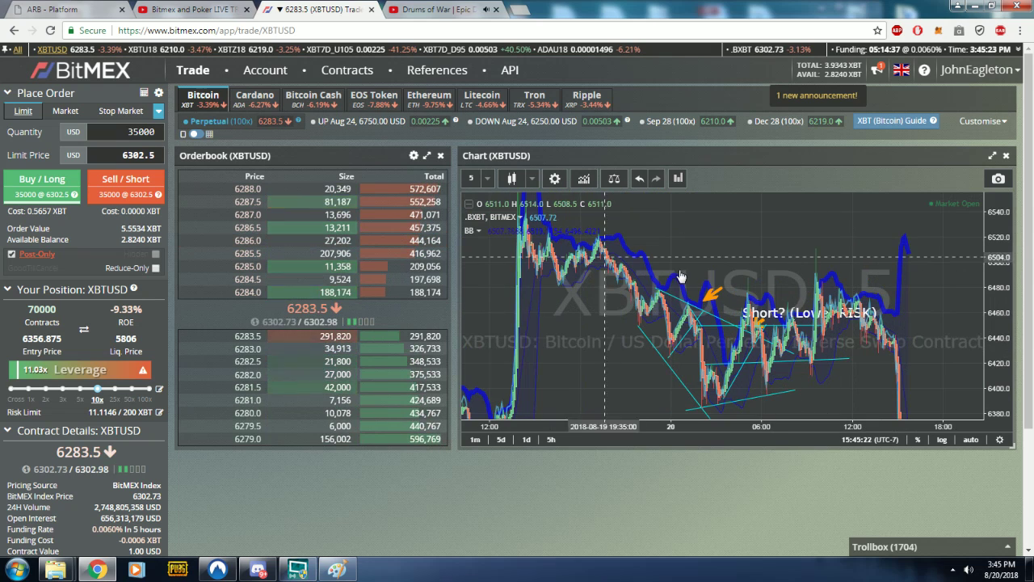
left_click(724, 321)
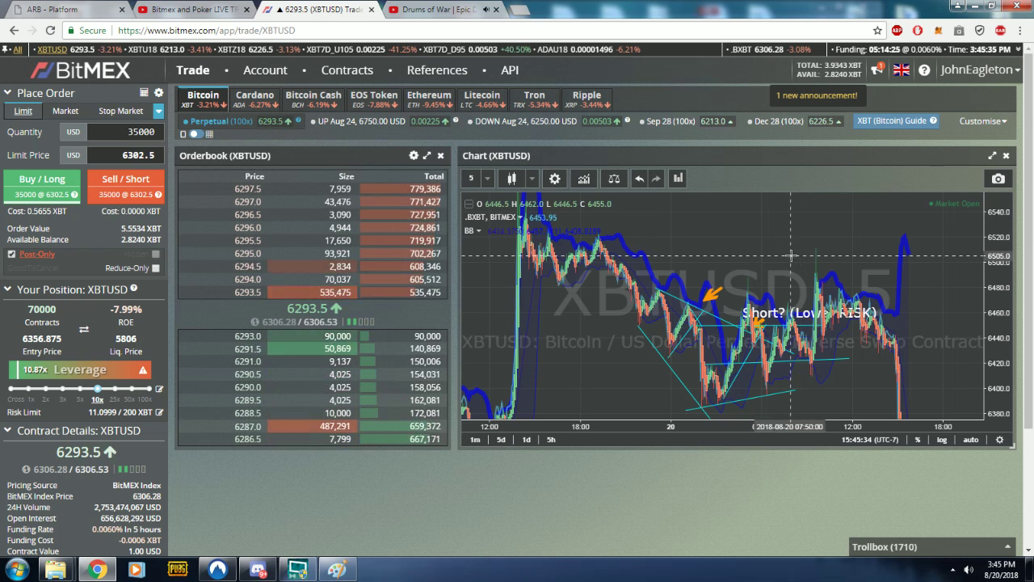
scroll(631, 372, "up", 2)
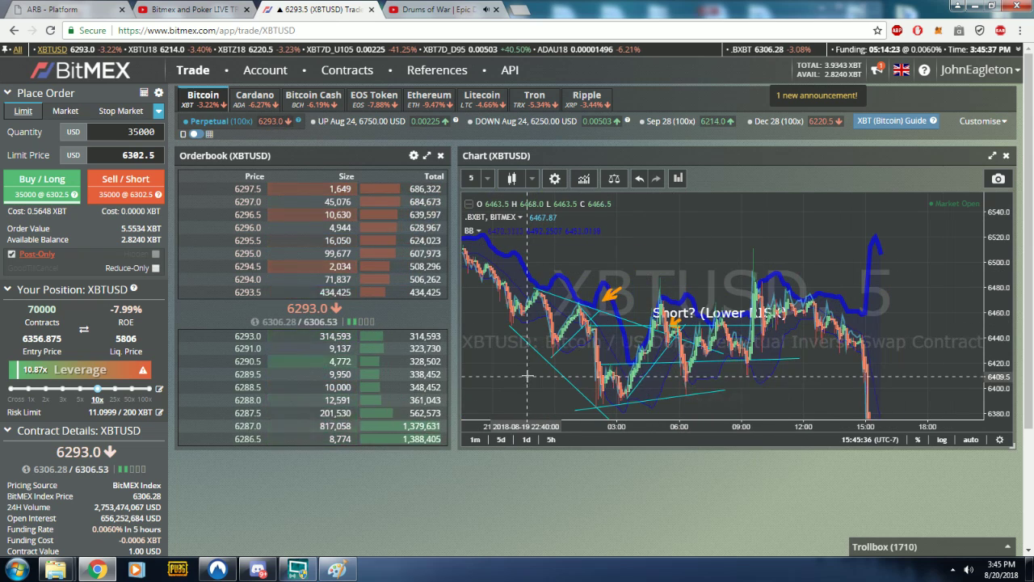
left_click_drag(493, 271, 566, 271)
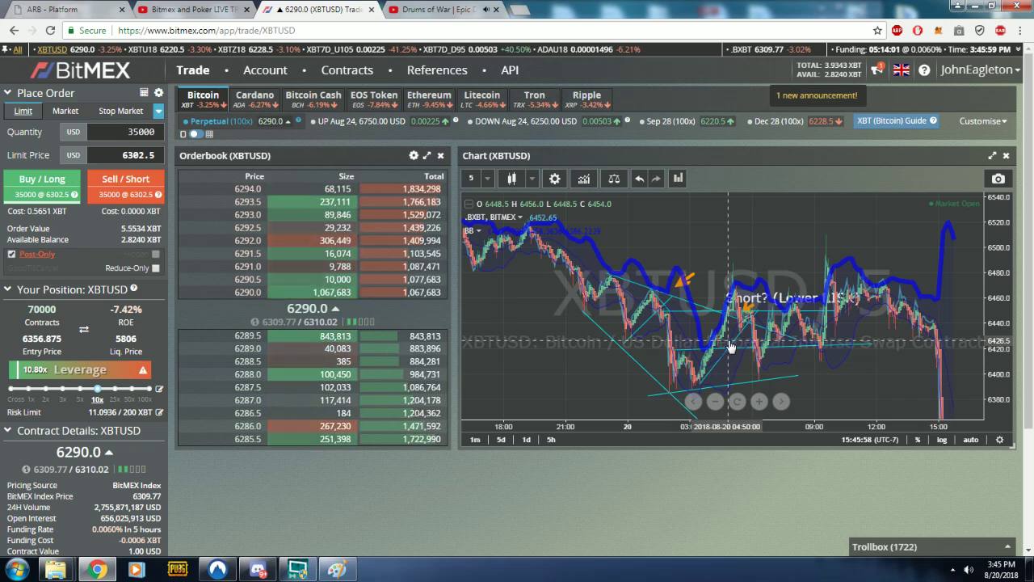
scroll(730, 345, "up", 3)
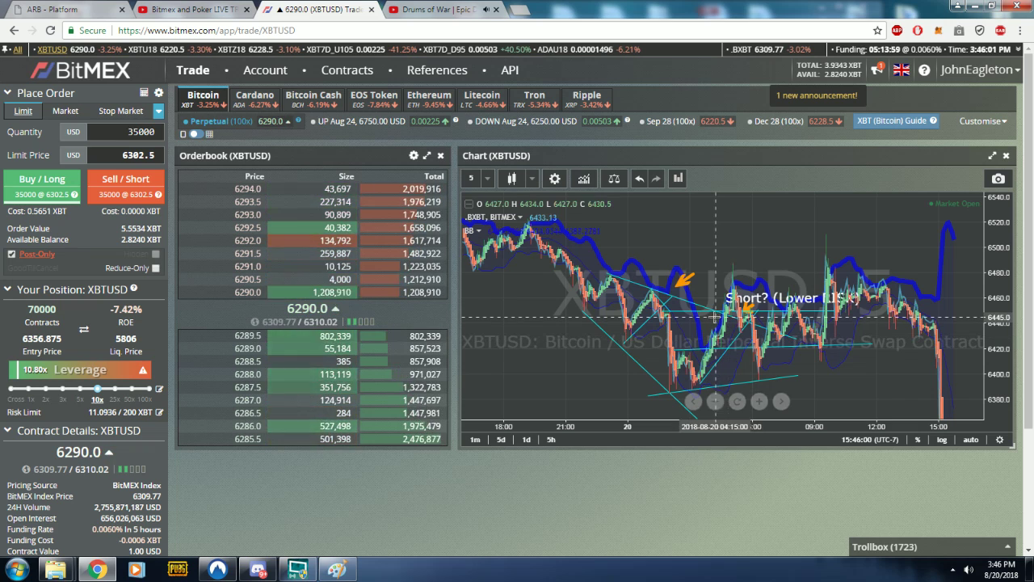
left_click_drag(730, 346, 537, 376)
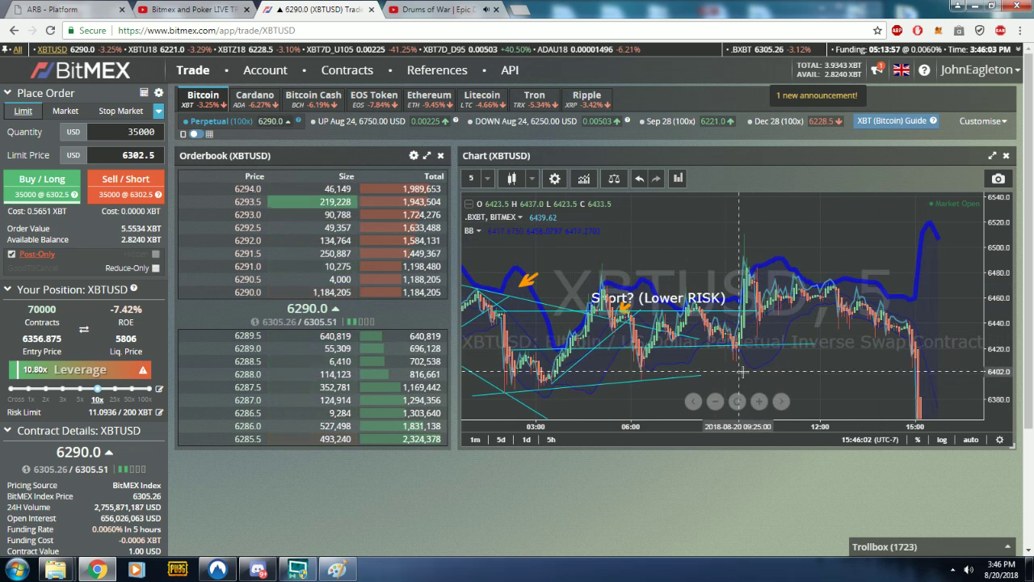
left_click_drag(738, 374, 880, 368)
Step: Try 1-minute and 3-minute candles, panning to the 15:00 drop and earlier trade note
left_click(489, 180)
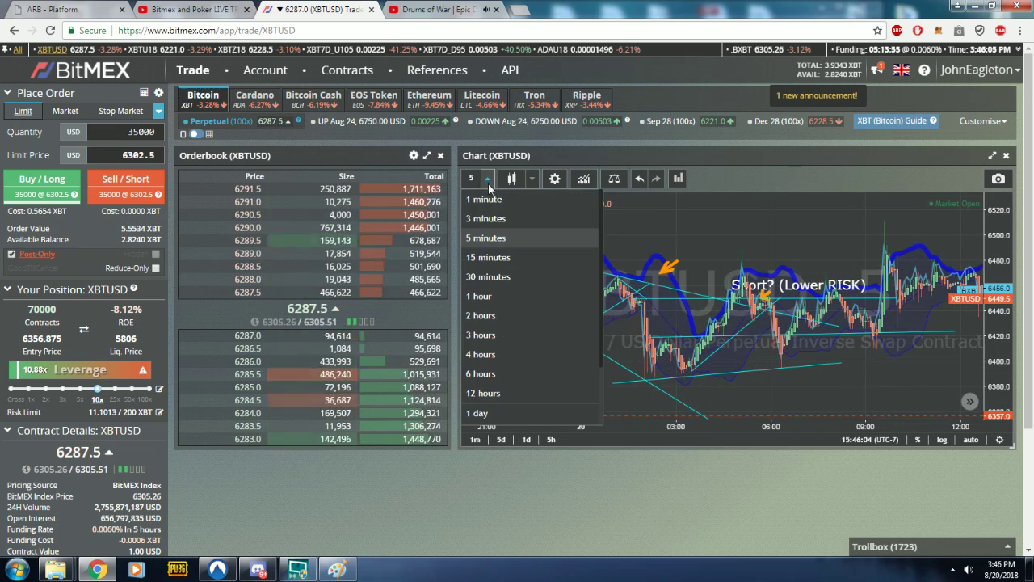
left_click(489, 200)
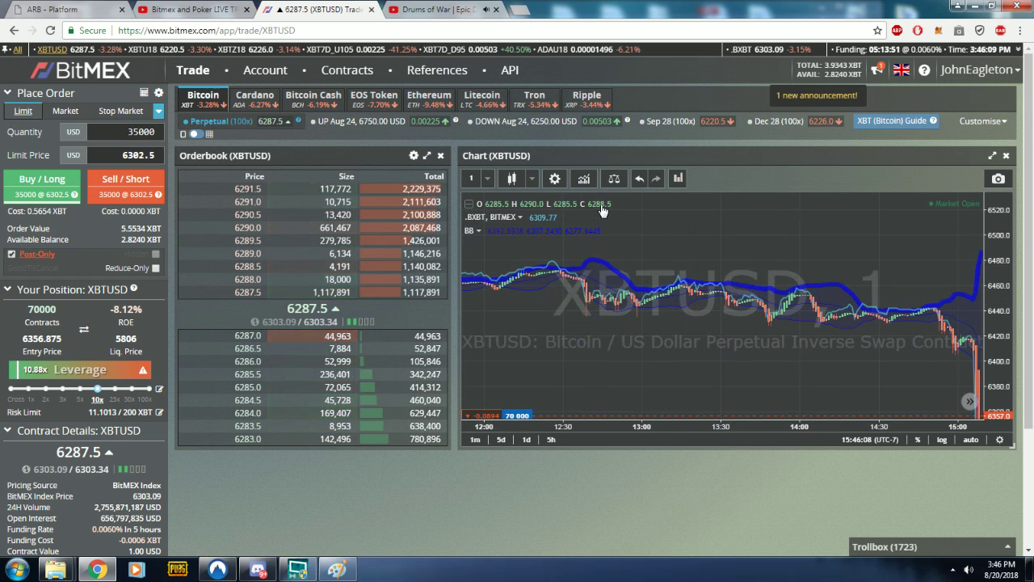
left_click(488, 180)
left_click(491, 220)
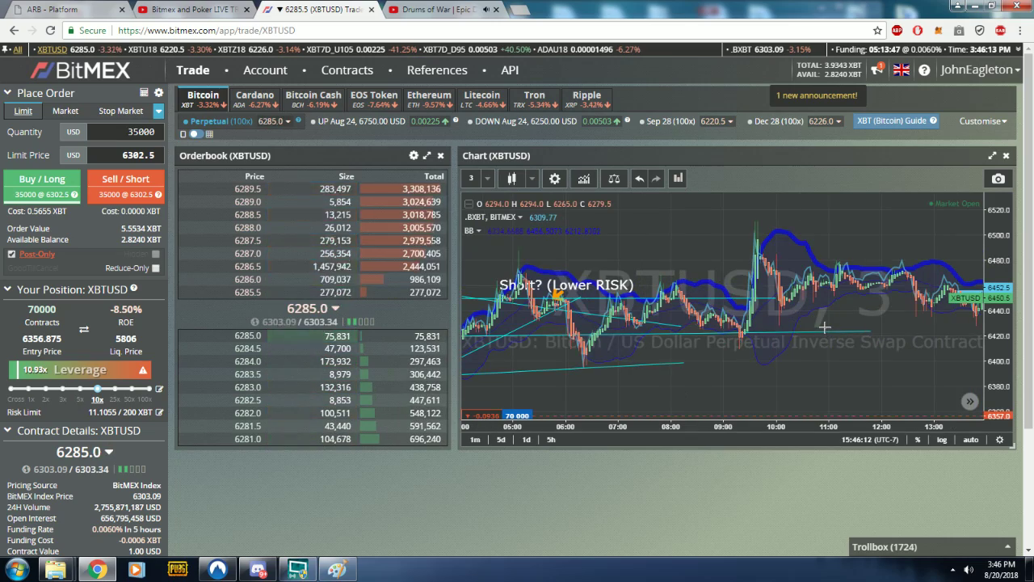
left_click_drag(894, 354, 724, 266)
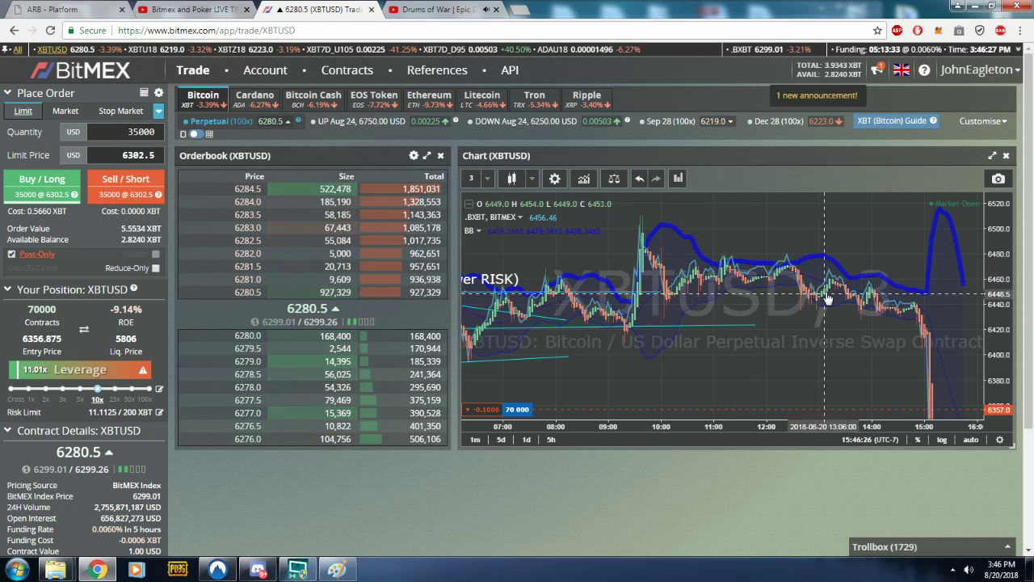
left_click_drag(464, 301, 646, 263)
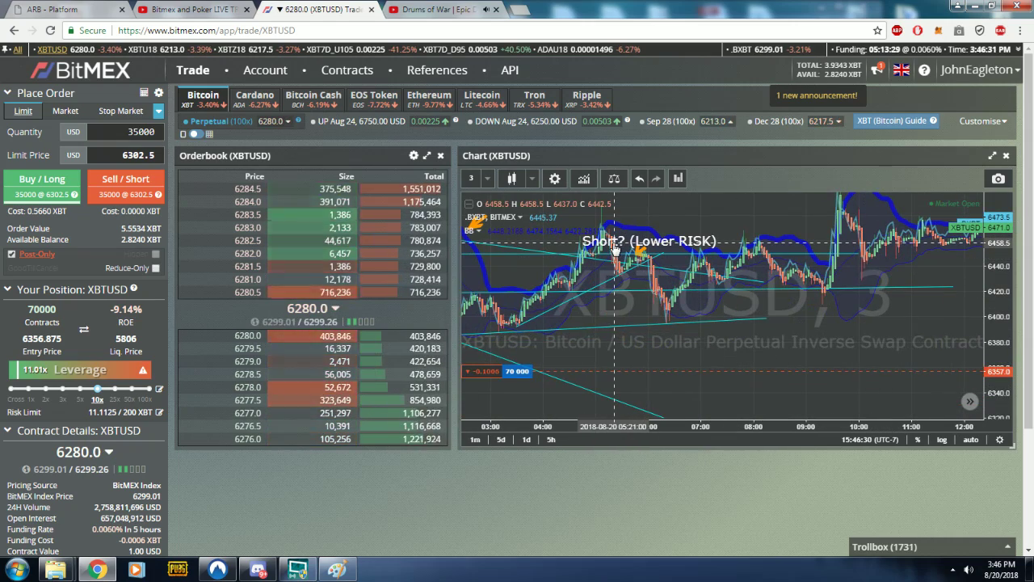
Step: Compare 5- and 15-minute candles, stretch the price scale, then settle on 5-minute candles zoomed out
left_click(487, 179)
left_click(477, 237)
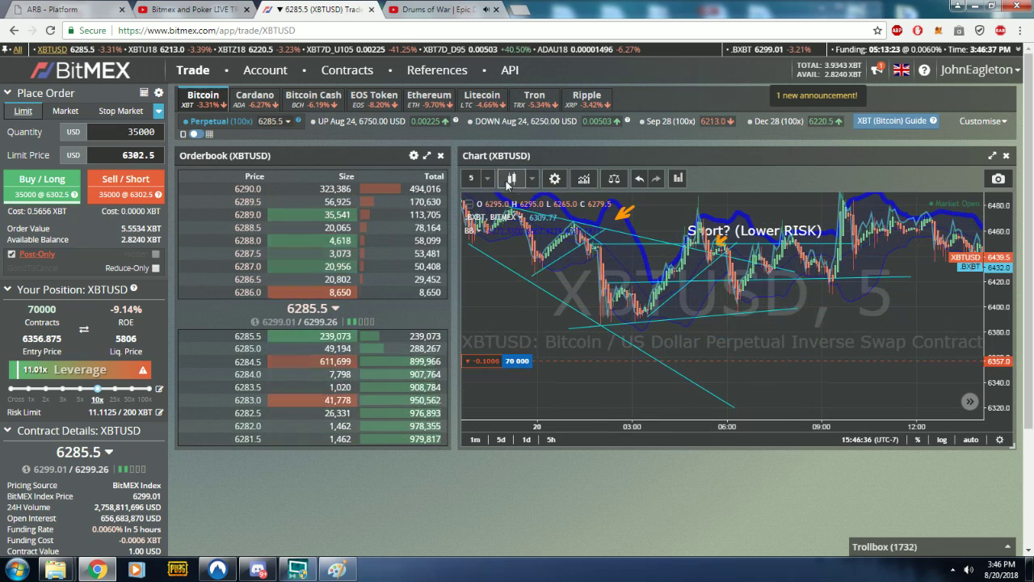
left_click(481, 259)
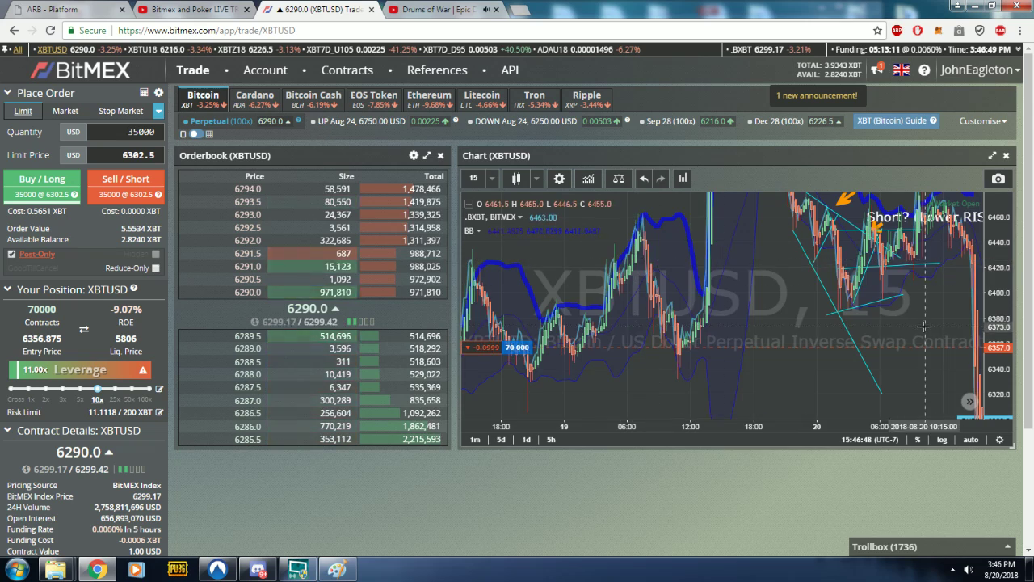
left_click_drag(1009, 213, 1009, 347)
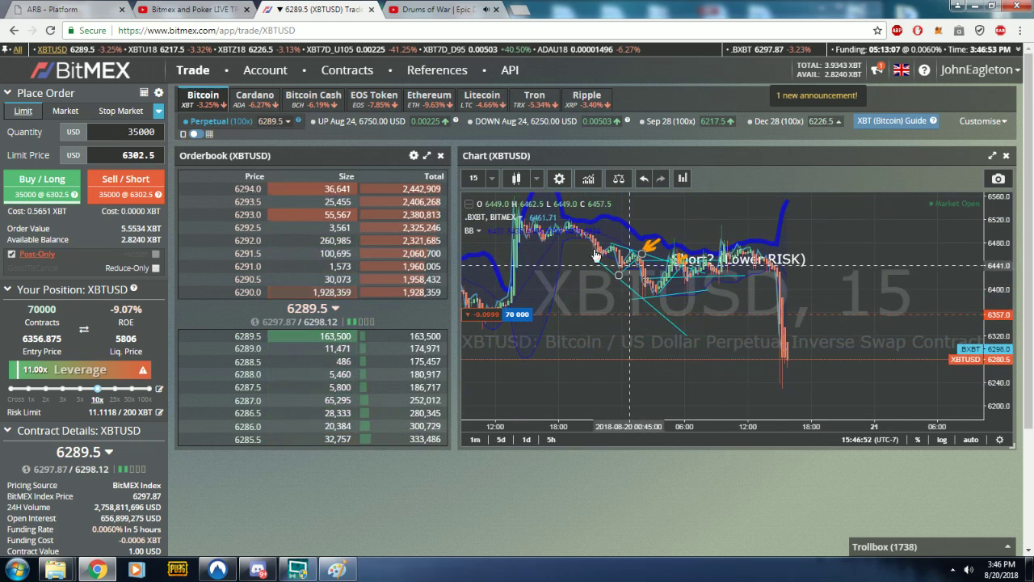
left_click(492, 178)
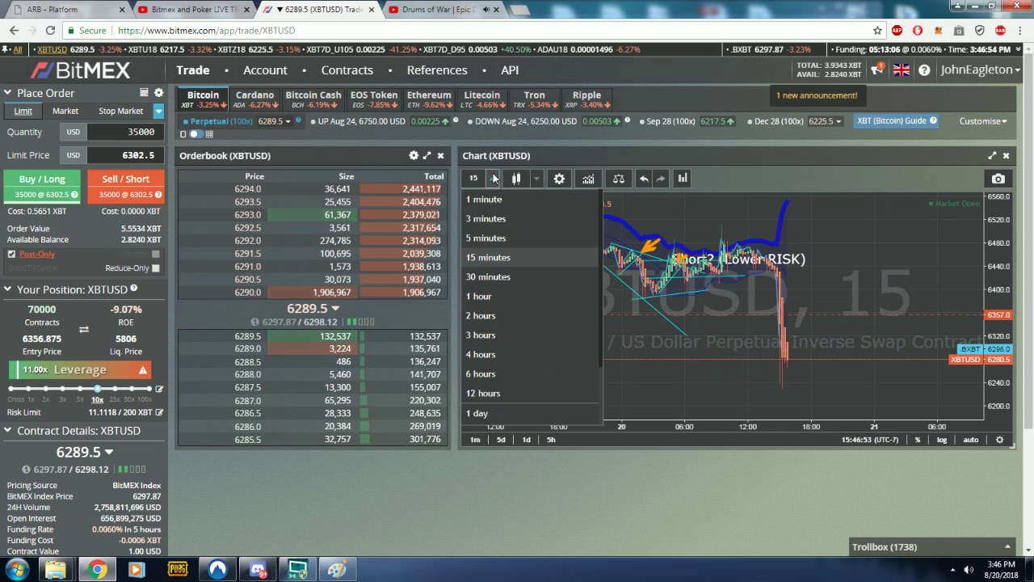
left_click(477, 237)
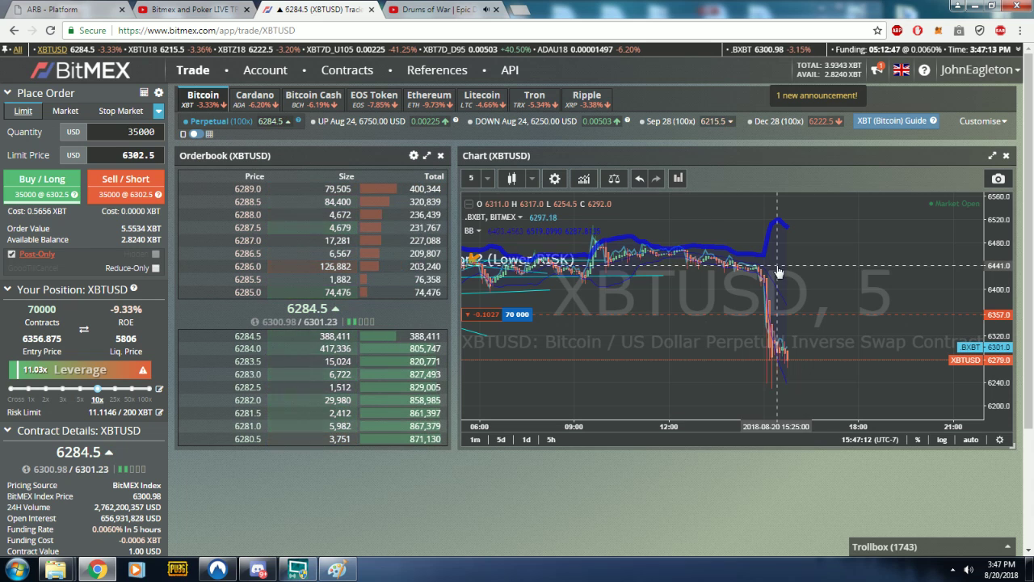
scroll(725, 277, "down", 2)
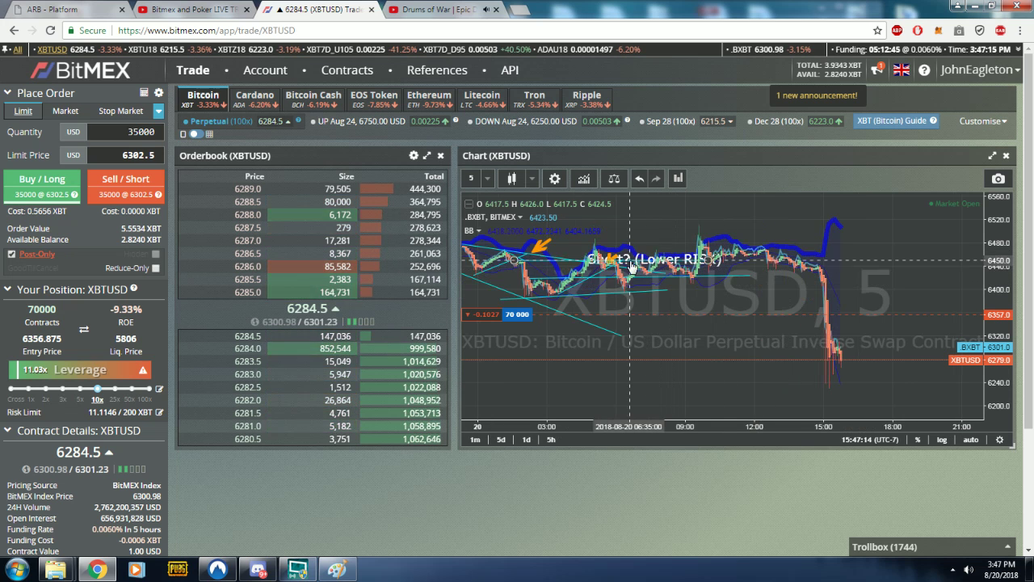
scroll(632, 267, "down", 1)
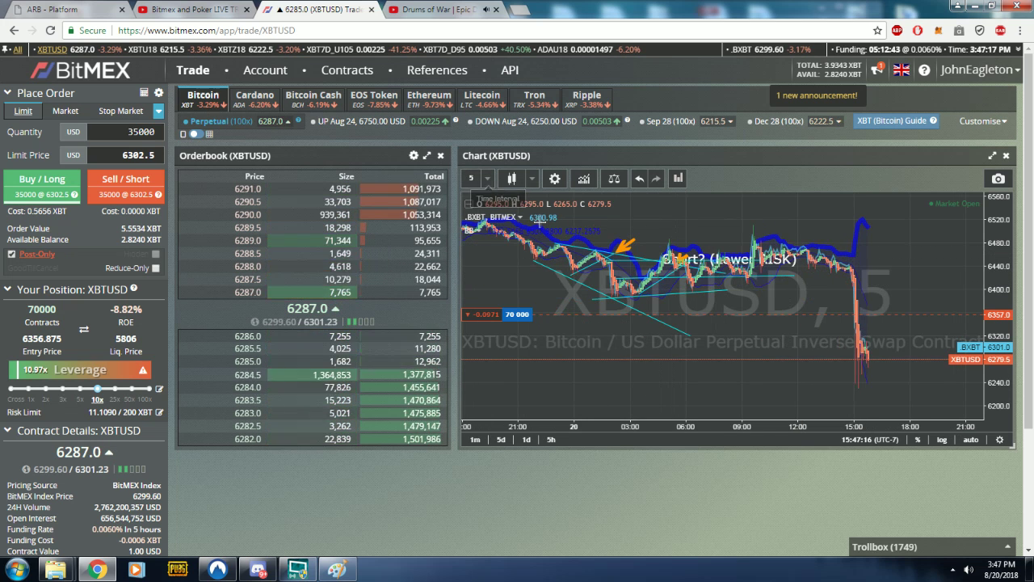
Step: Remove the Bollinger Bands overlay using Remove from its right-click menu
right_click(541, 235)
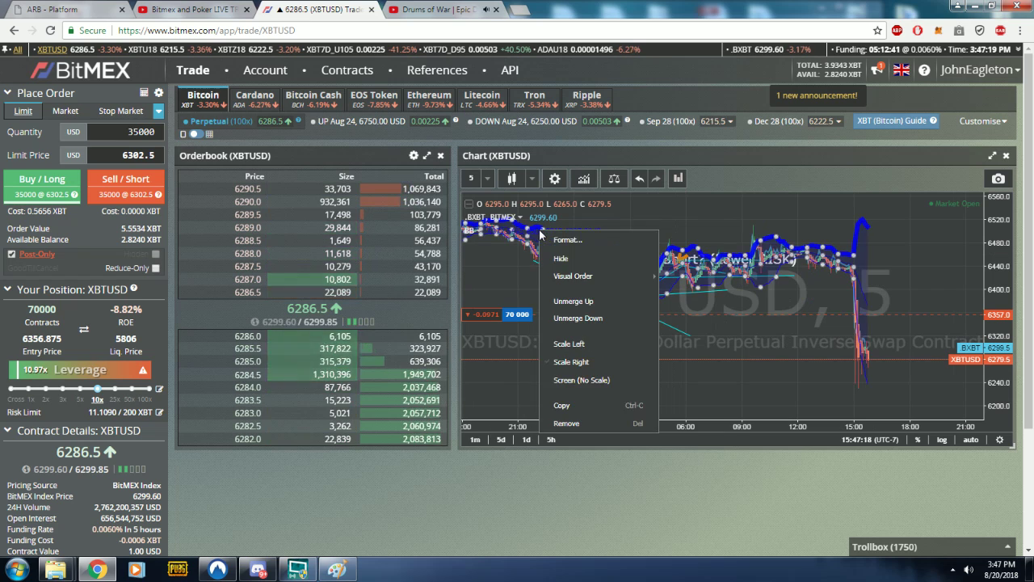
left_click(568, 422)
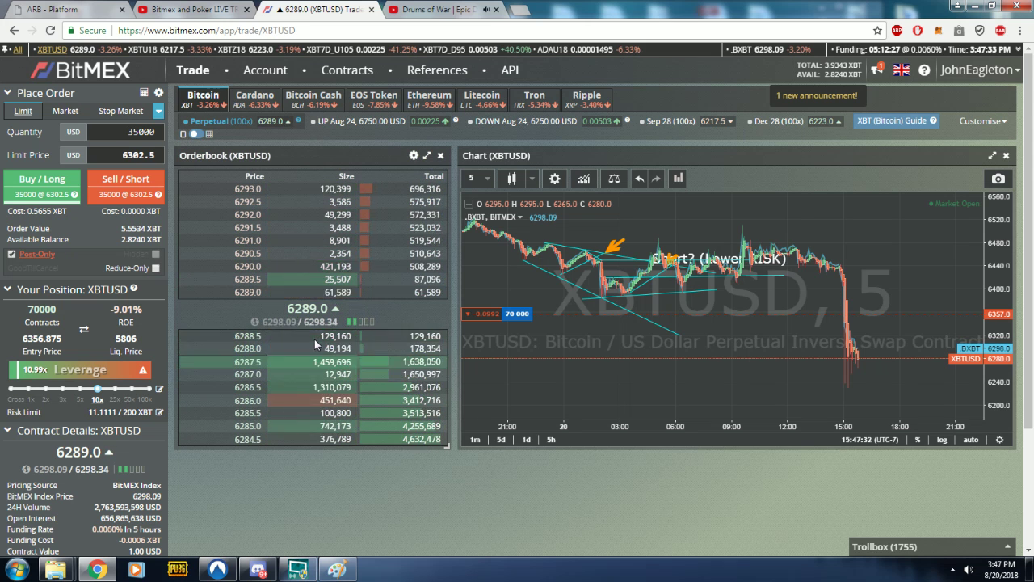
Step: Tick Recent Trades in the Customise panel list so it appears below the order book
left_click(980, 123)
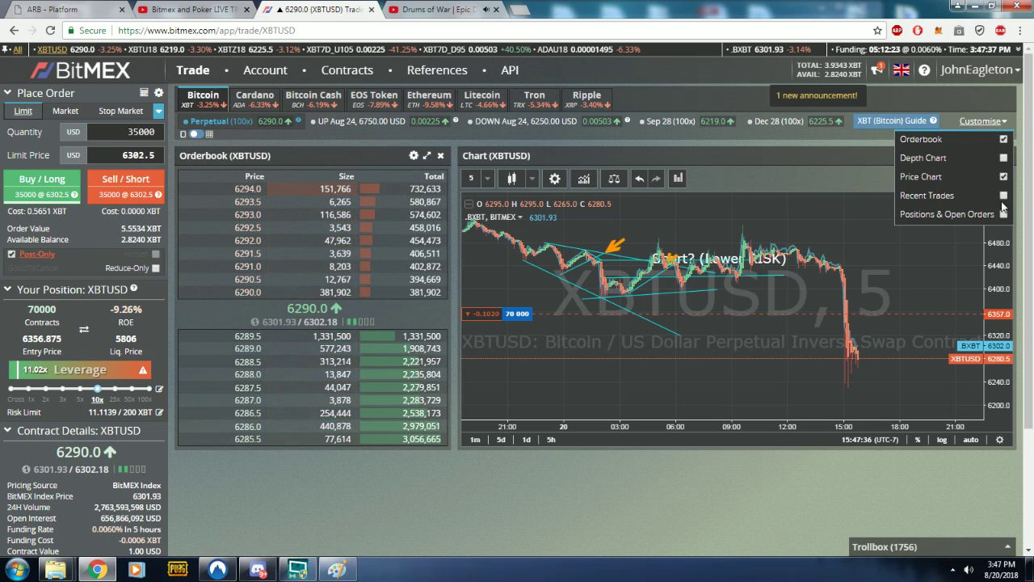
left_click(1004, 195)
scroll(594, 514, "down", 3)
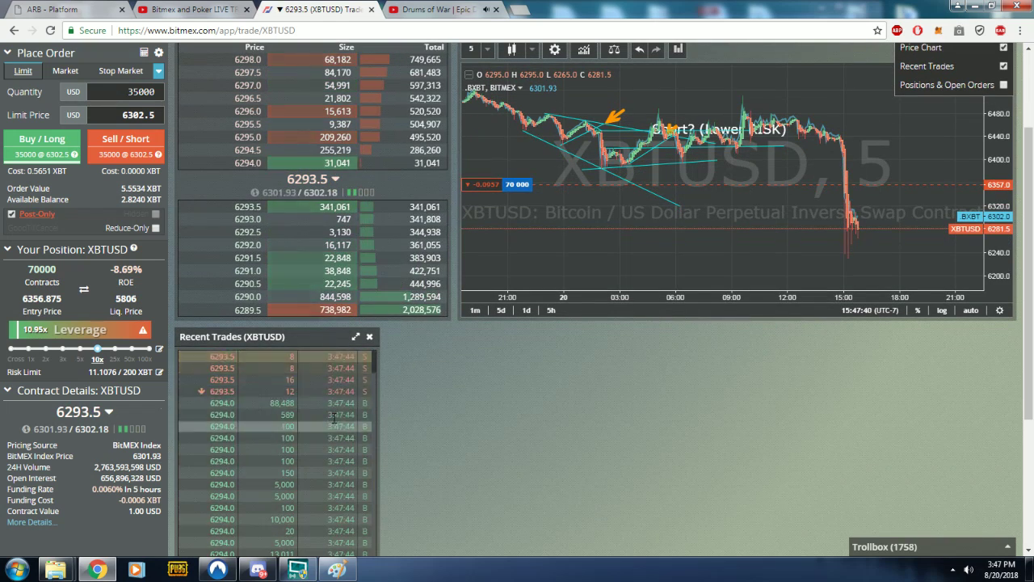
scroll(543, 444, "up", 1)
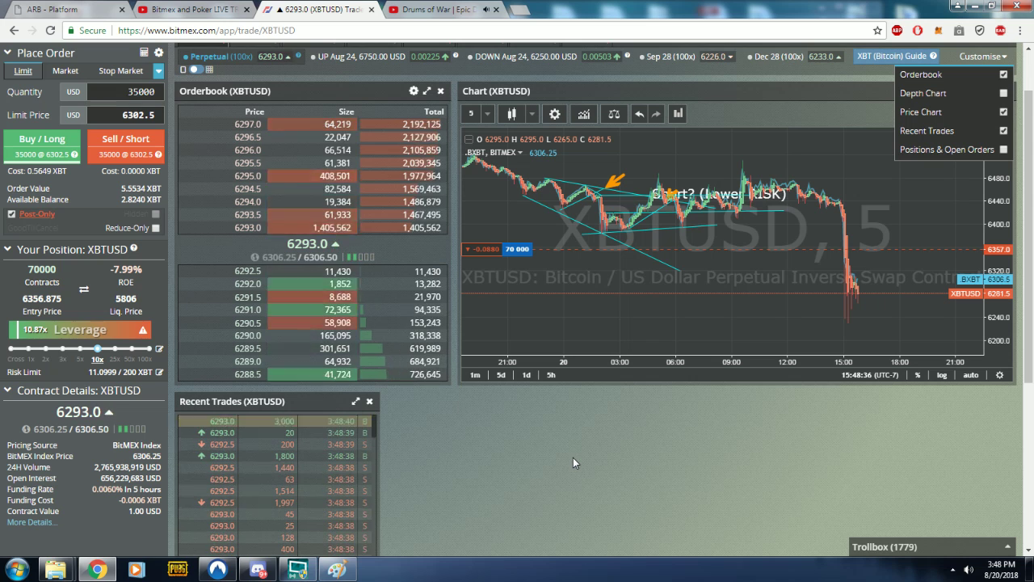
Step: Dismiss the Customise dropdown, leaving order book, chart and Recent Trades visible
mouse_move(364, 260)
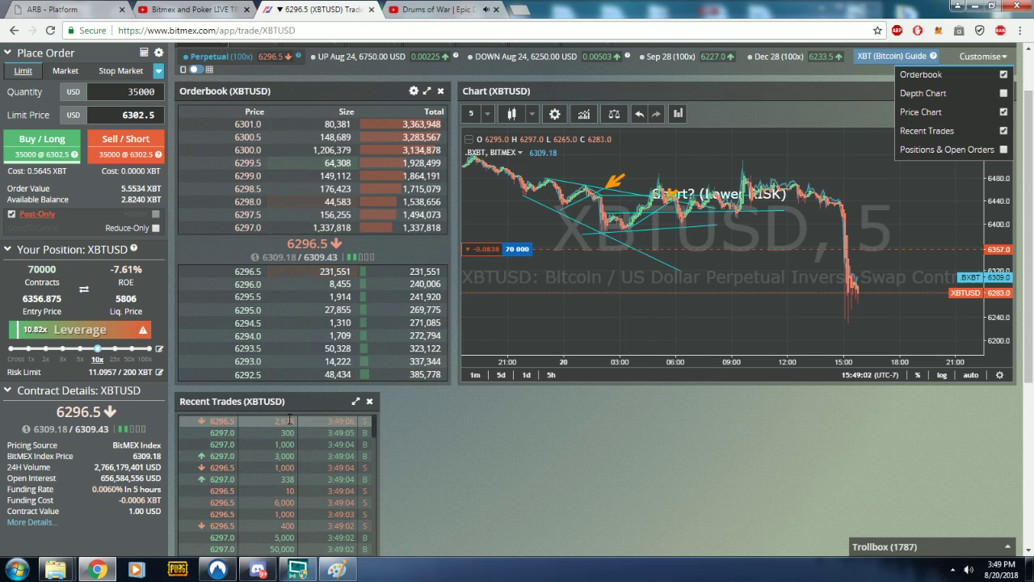
left_click_drag(279, 229, 367, 240)
left_click(367, 241)
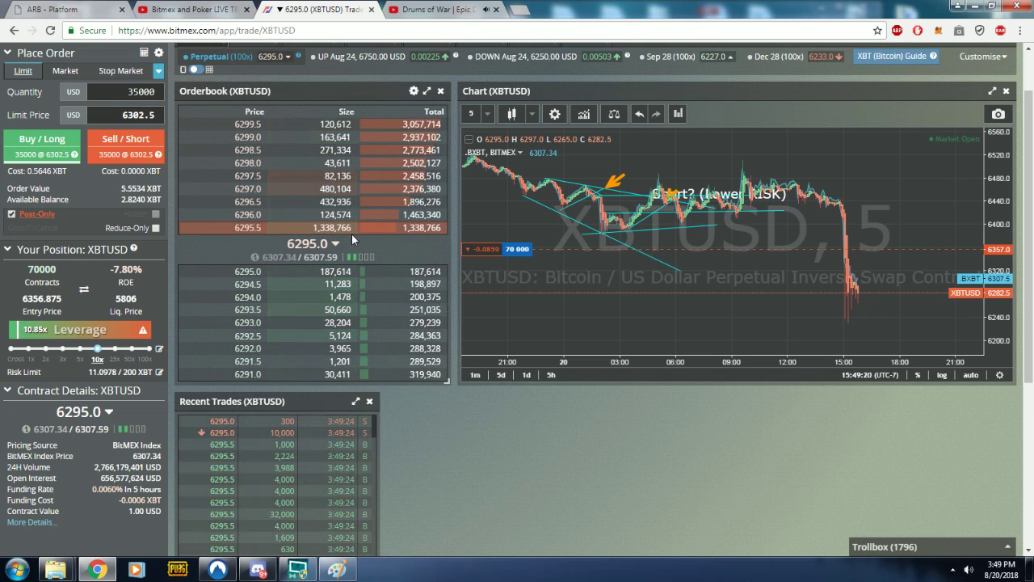
scroll(405, 478, "down", 1)
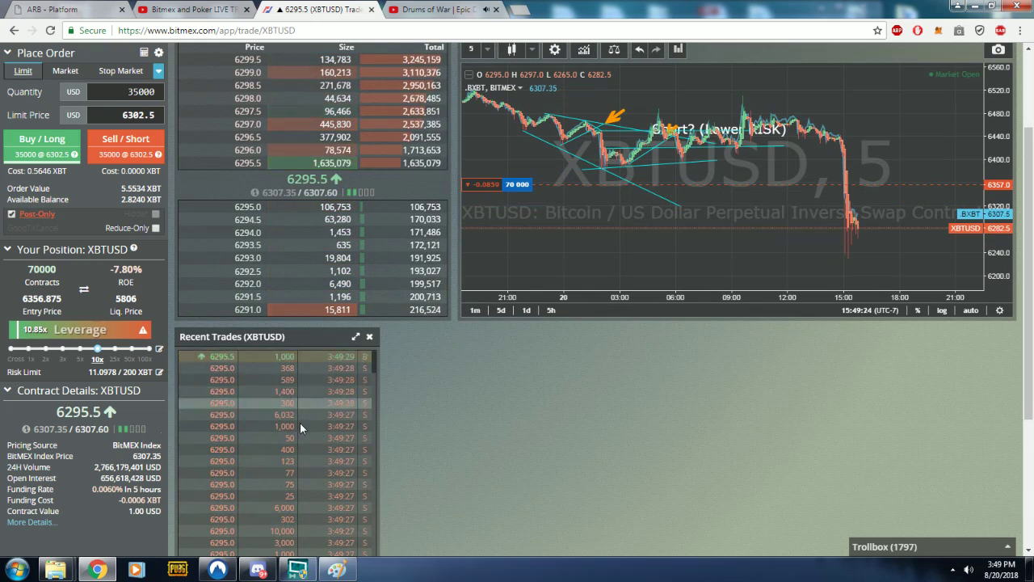
scroll(501, 435, "up", 1)
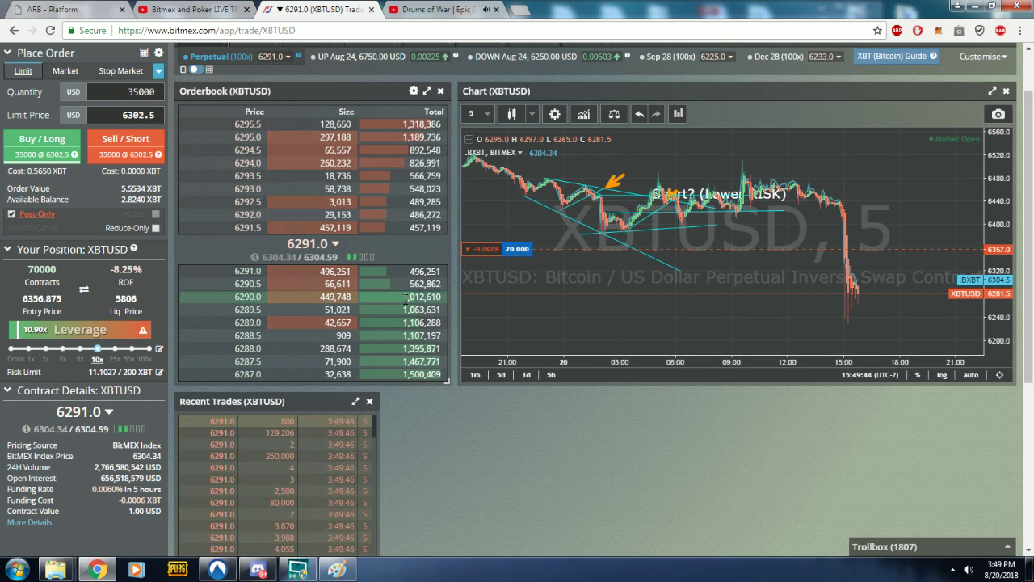
scroll(870, 333, "up", 2)
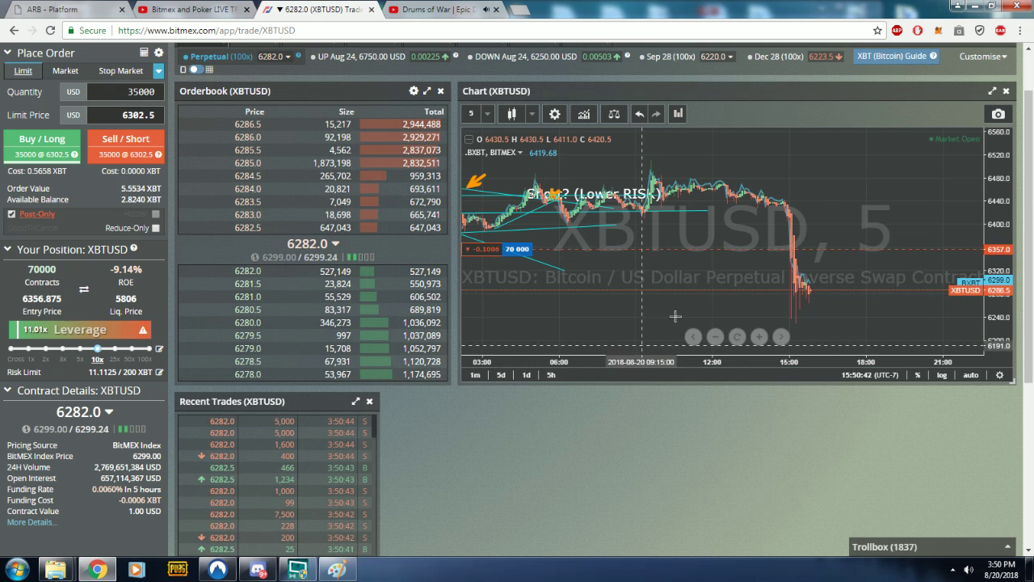
scroll(647, 246, "down", 5)
left_click_drag(852, 255, 807, 284)
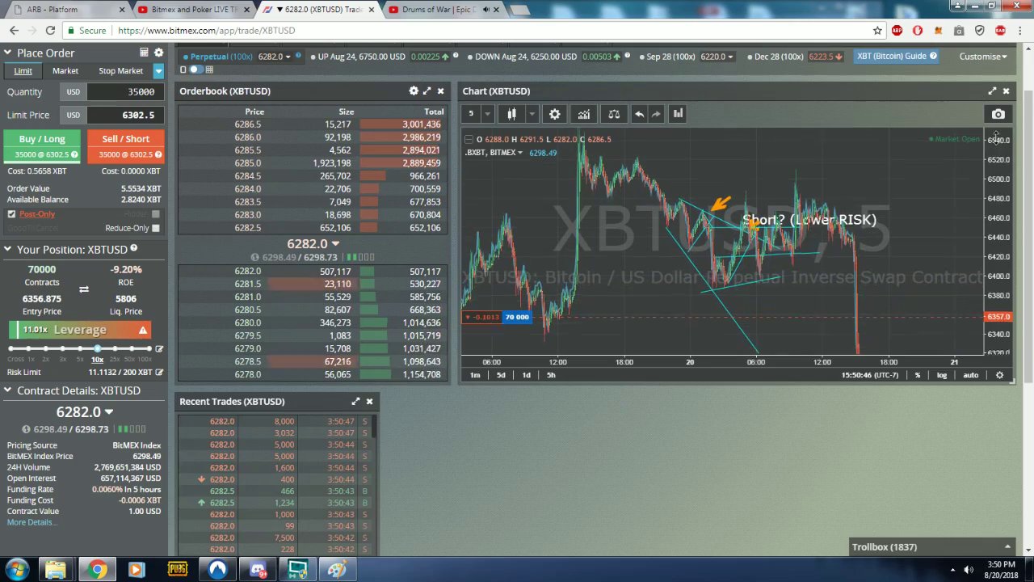
scroll(647, 161, "up", 2)
Step: From Discord, open the shared XBTUSD chart screenshot (unknown.png) in a Chrome tab
left_click(162, 8)
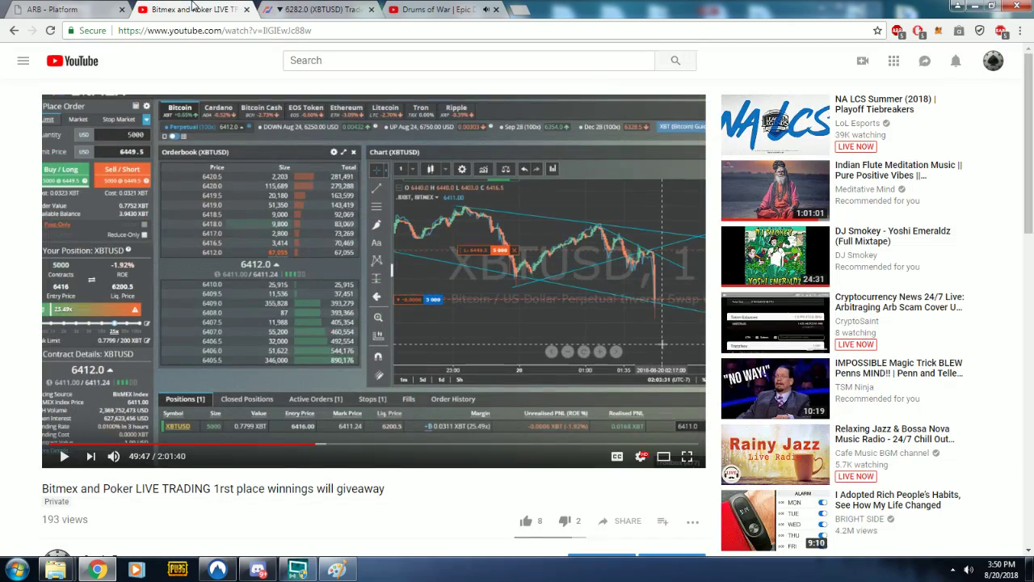
left_click(257, 570)
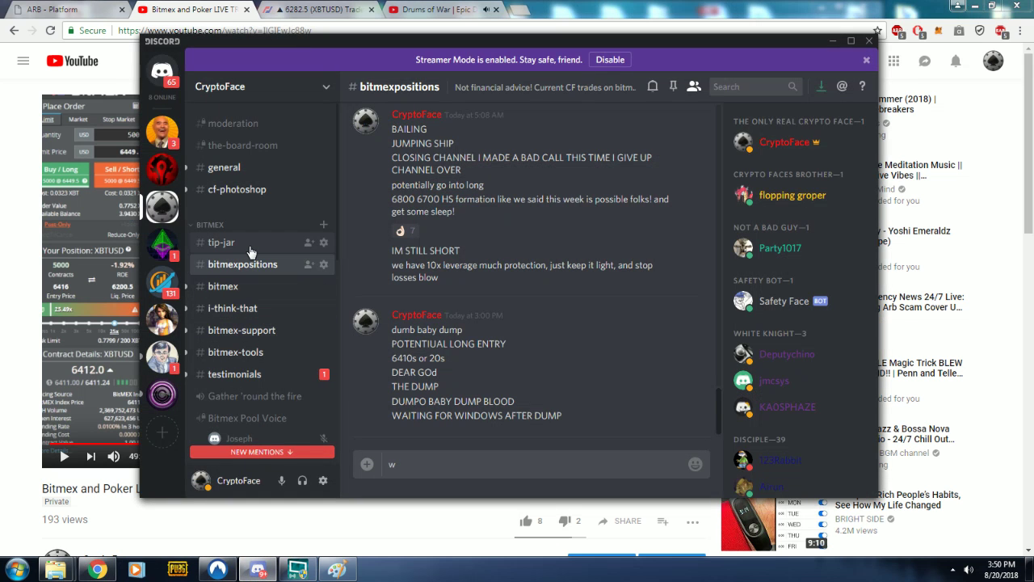
scroll(534, 356, "up", 5)
left_click(532, 365)
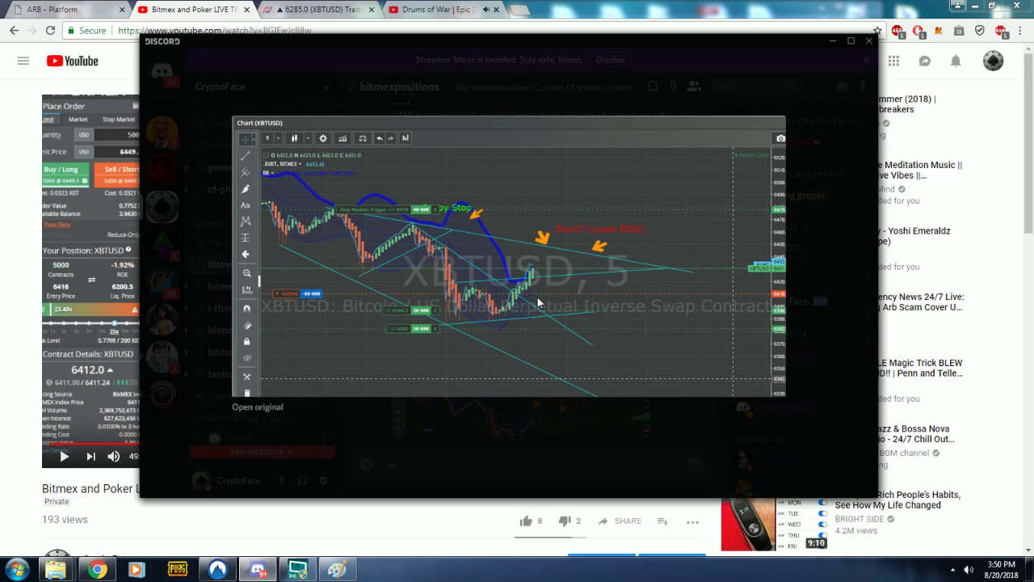
right_click(549, 248)
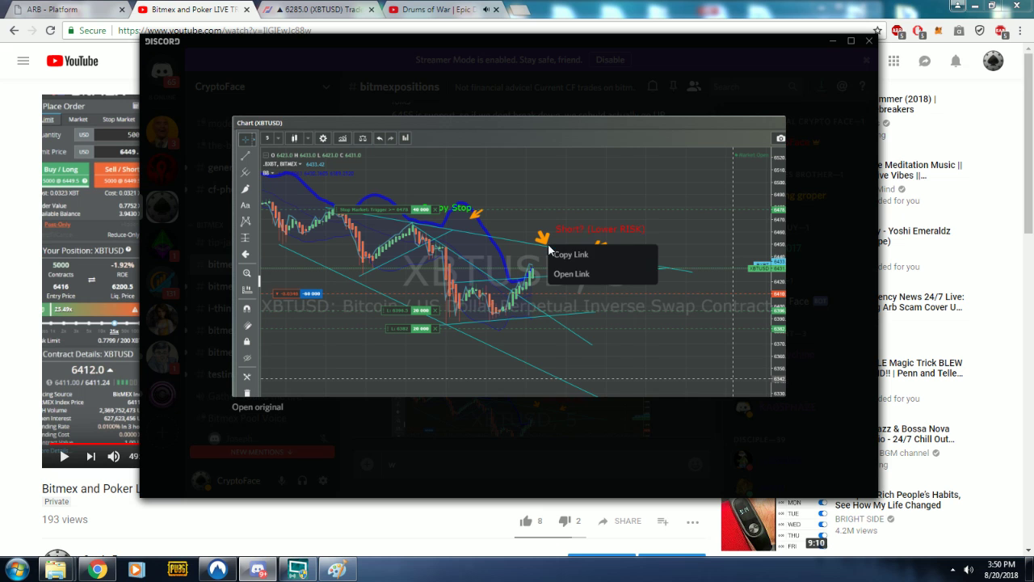
left_click(581, 276)
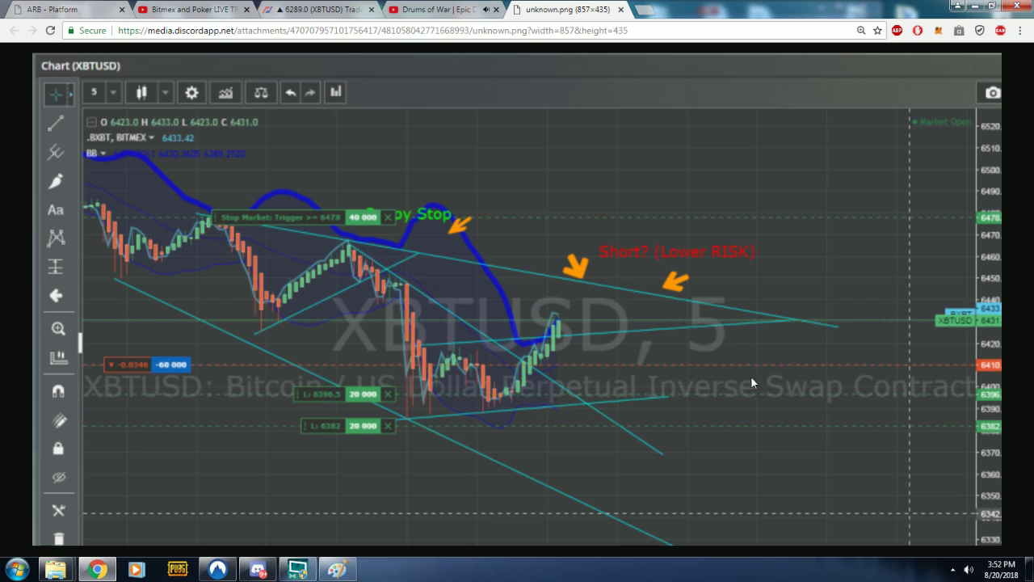
Step: Return to the BitMEX XBTUSD trading tab with Ctrl+3
key("ctrl+3")
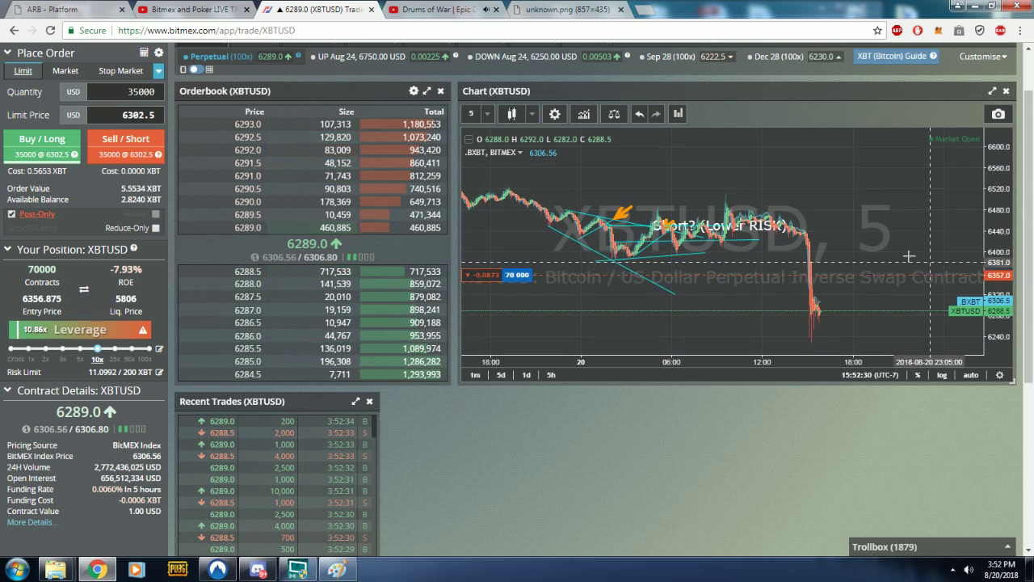
Step: Pan and zoom the BitMEX chart around the latest drop, then bring up the unknown.png screenshot tab
left_click_drag(908, 257, 705, 291)
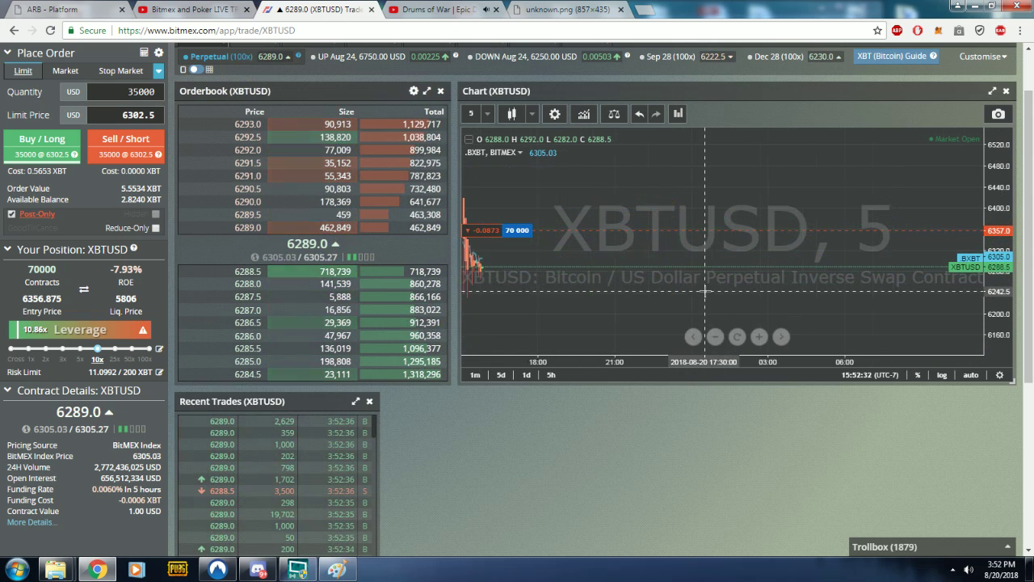
scroll(705, 291, "up", 5)
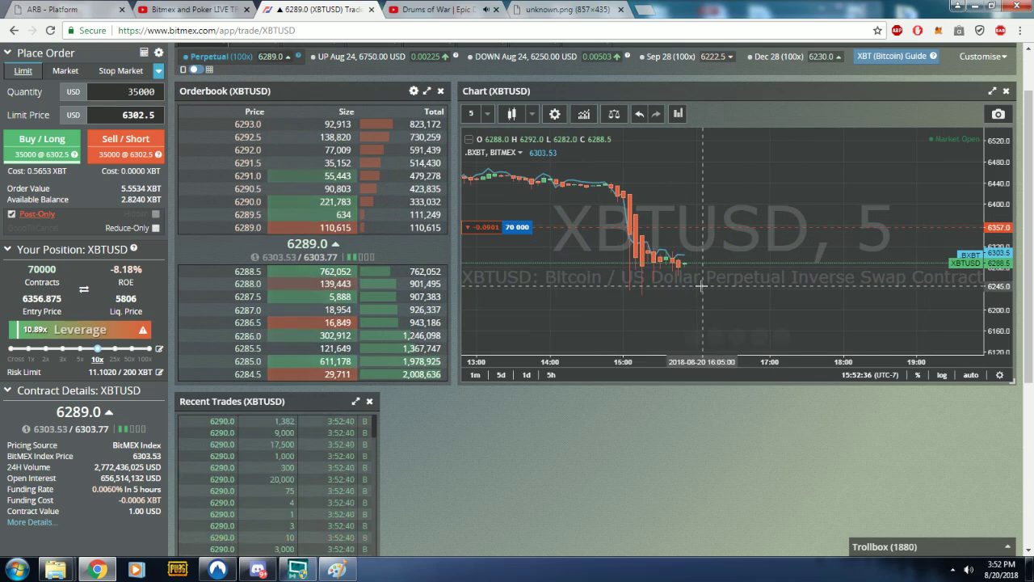
scroll(702, 285, "down", 3)
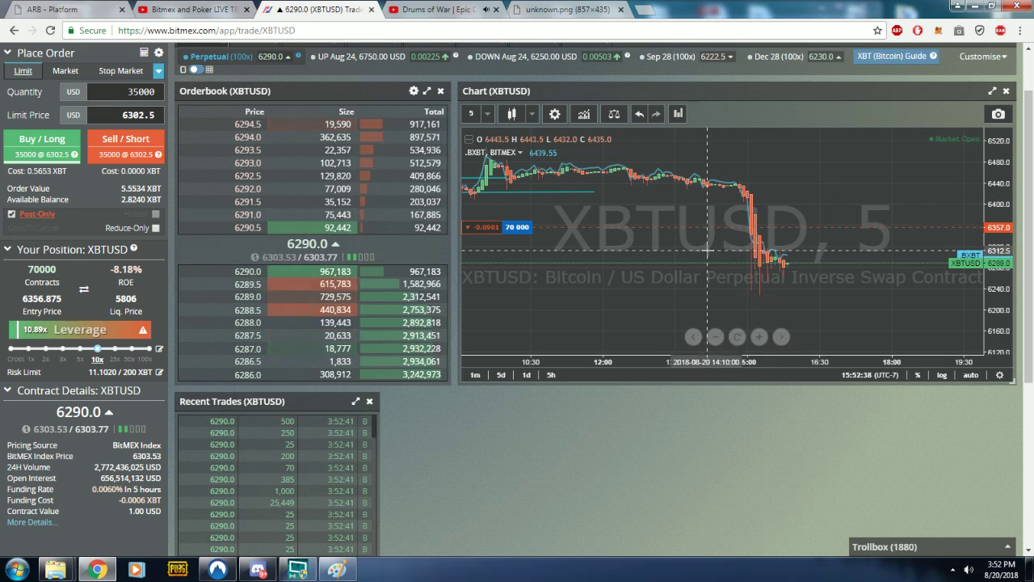
scroll(707, 251, "down", 3)
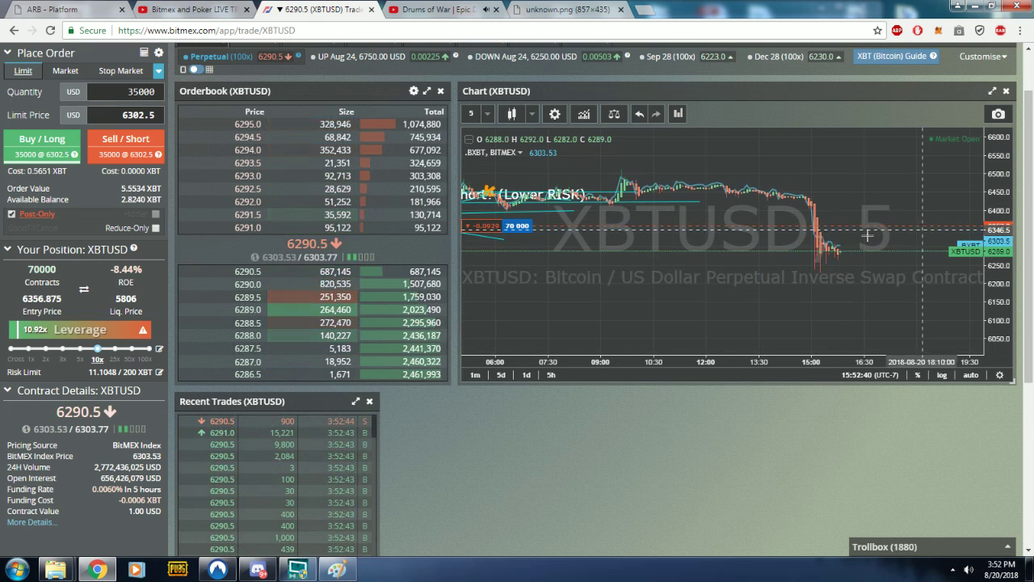
scroll(867, 235, "down", 3)
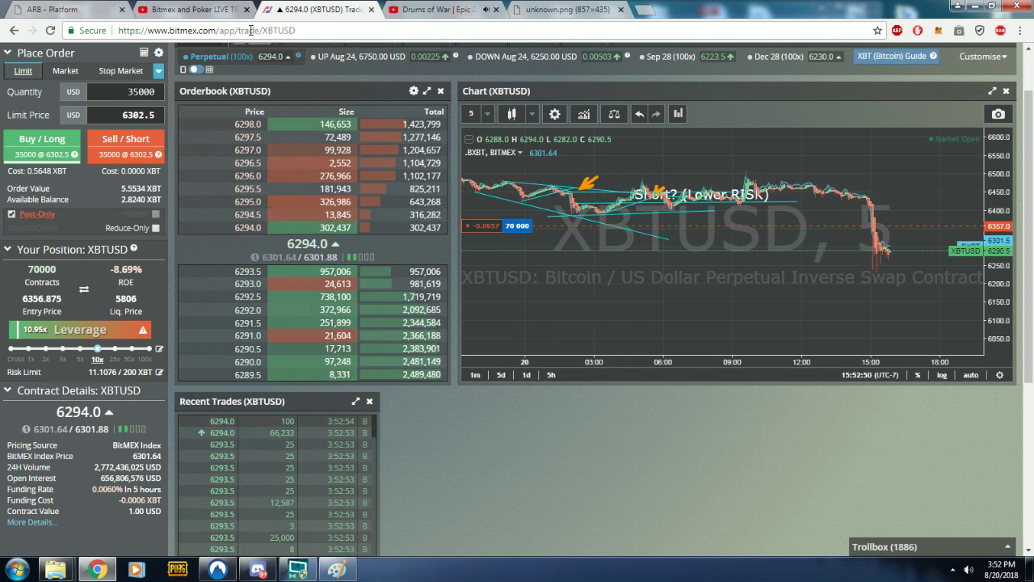
left_click(565, 8)
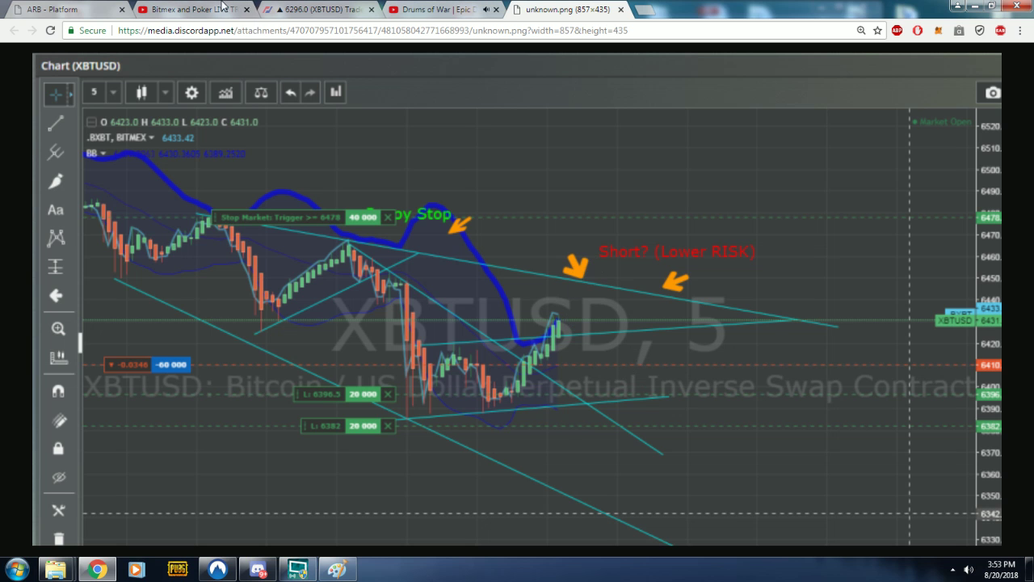
Step: Switch to the 'Bitmex and Poker LIVE TRADING' YouTube tab
left_click(180, 8)
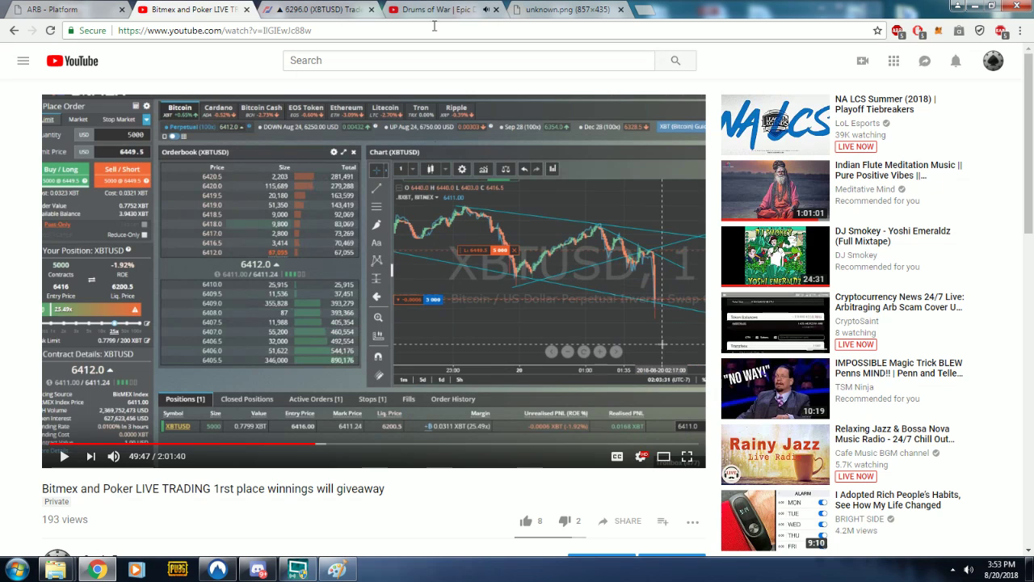
Step: Play the recording full screen and skip ahead to about 56:36
left_click(64, 456)
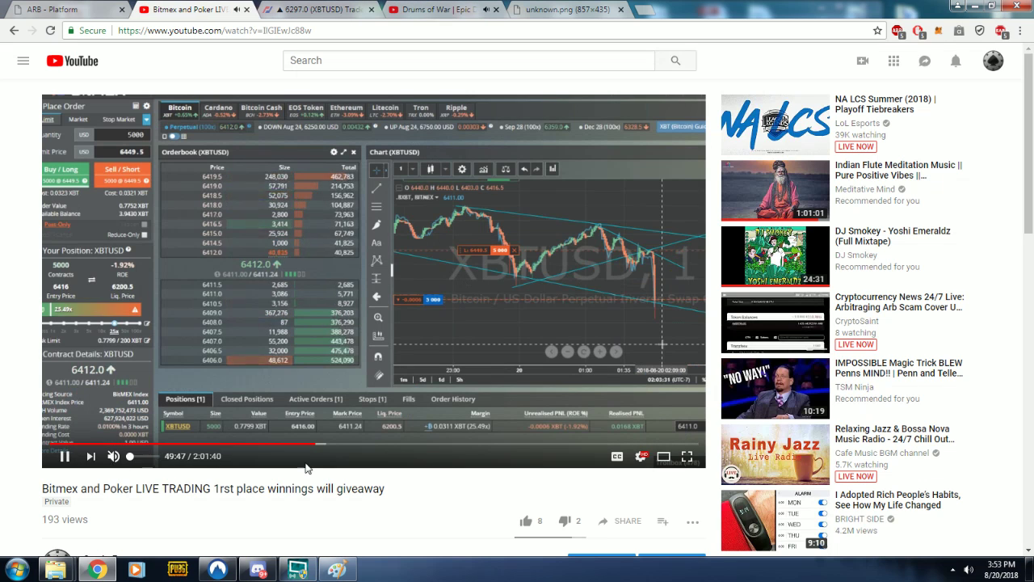
left_click(699, 455)
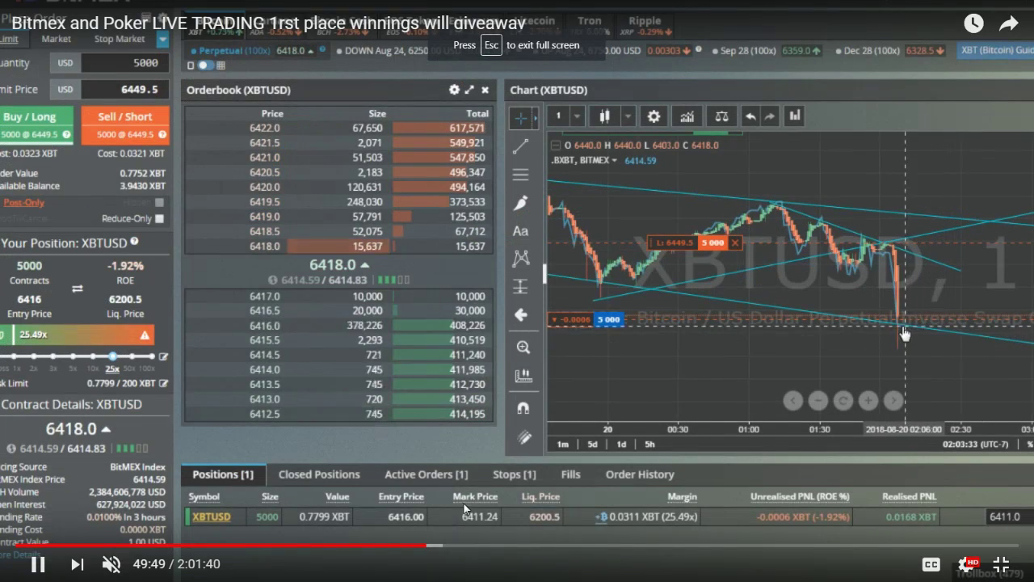
left_click(444, 547)
left_click(484, 547)
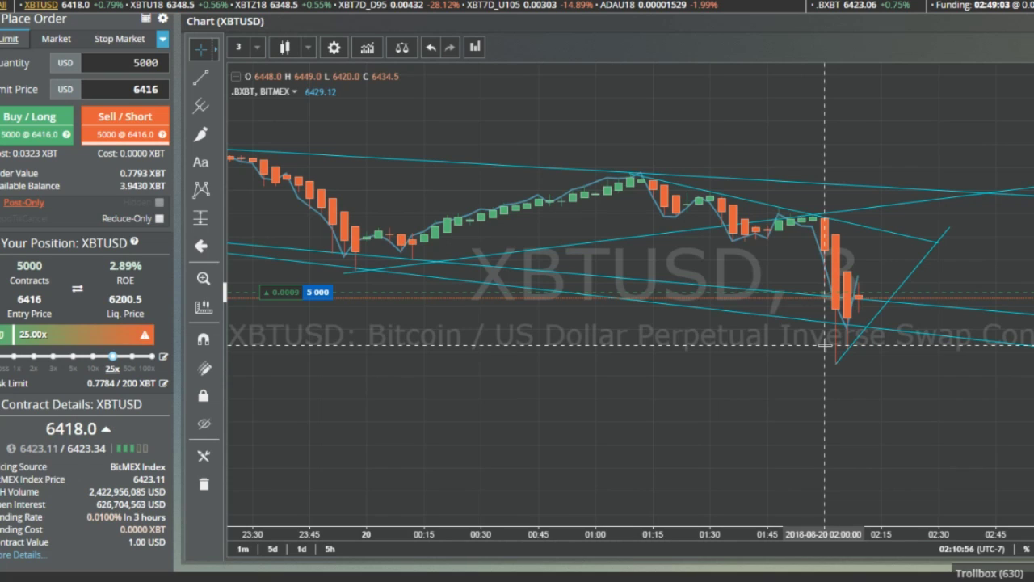
Step: Skip through 1:02:24, 1:06:52 and 1:08:45 to 1:12:40, then pause on the chart
mouse_move(681, 213)
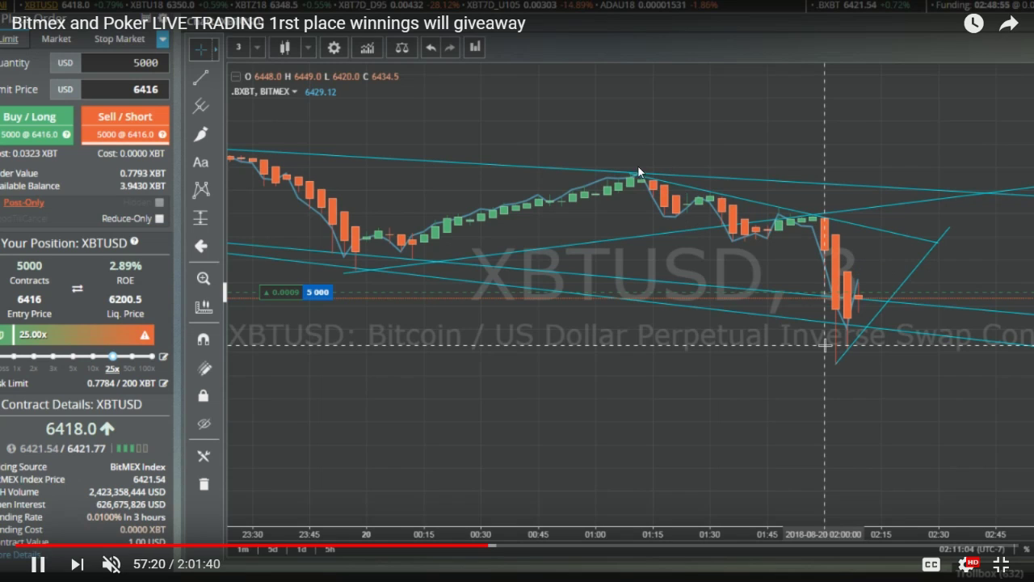
left_click(503, 547)
left_click(532, 550)
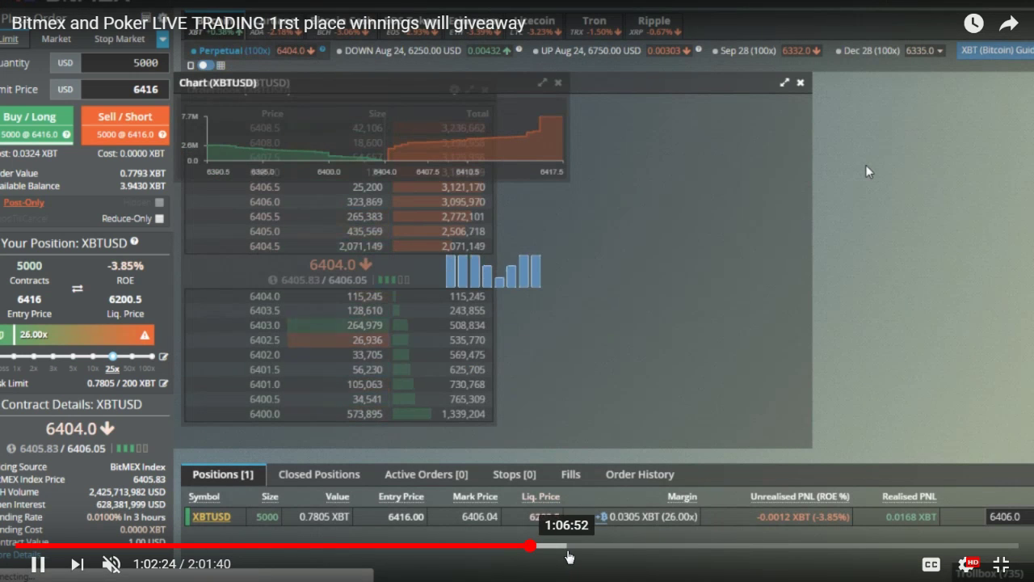
left_click(568, 550)
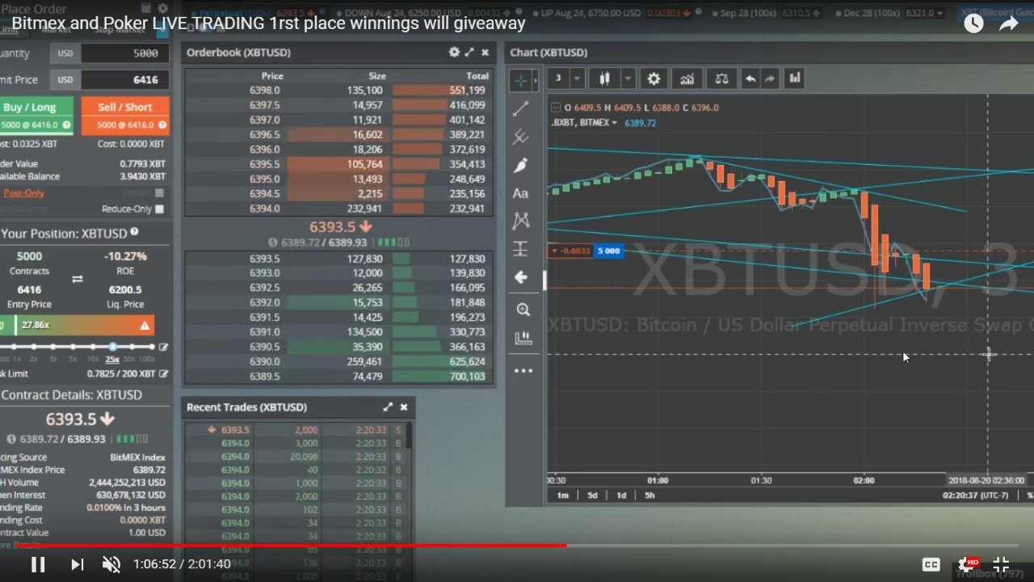
left_click(583, 548)
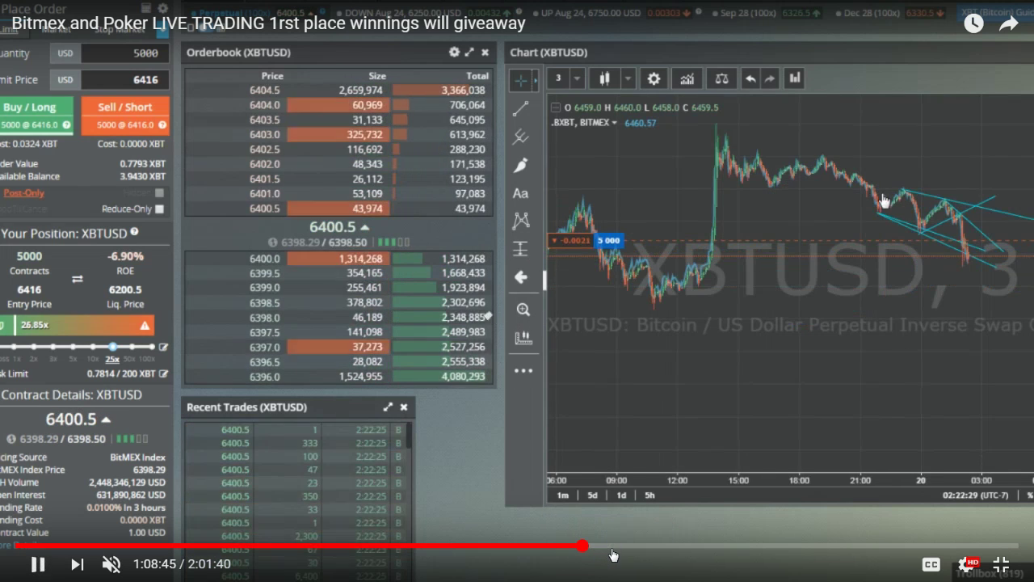
left_click(616, 548)
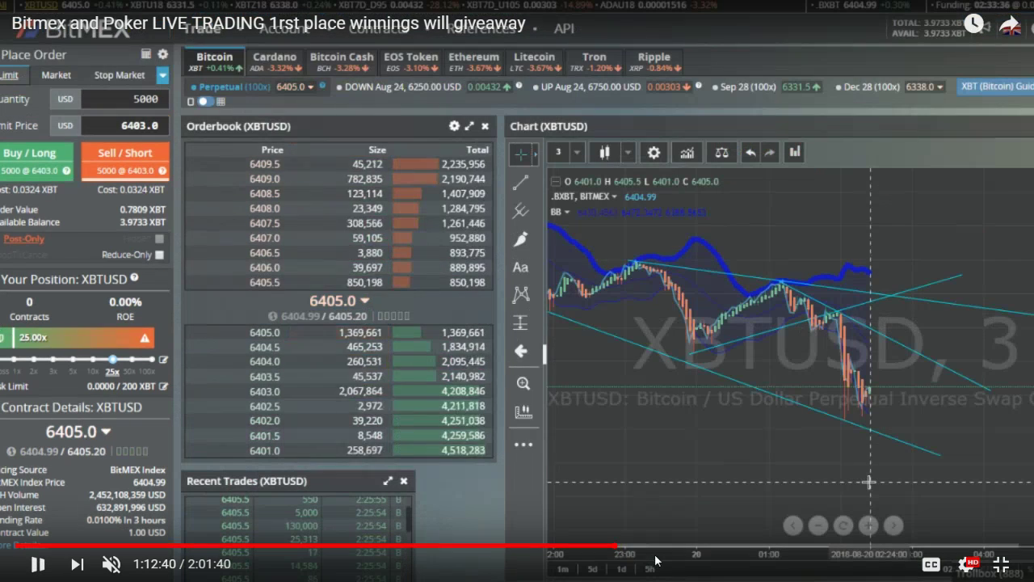
left_click(920, 347)
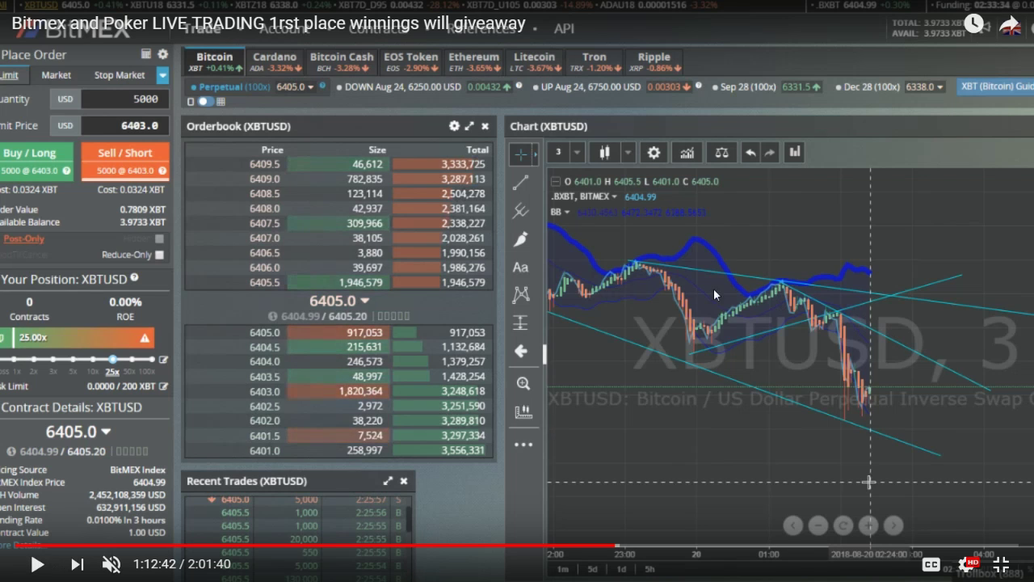
Step: Jump ahead via 1:19:48 and 1:25:12 to 1:30:46, then exit full screen
left_click(670, 546)
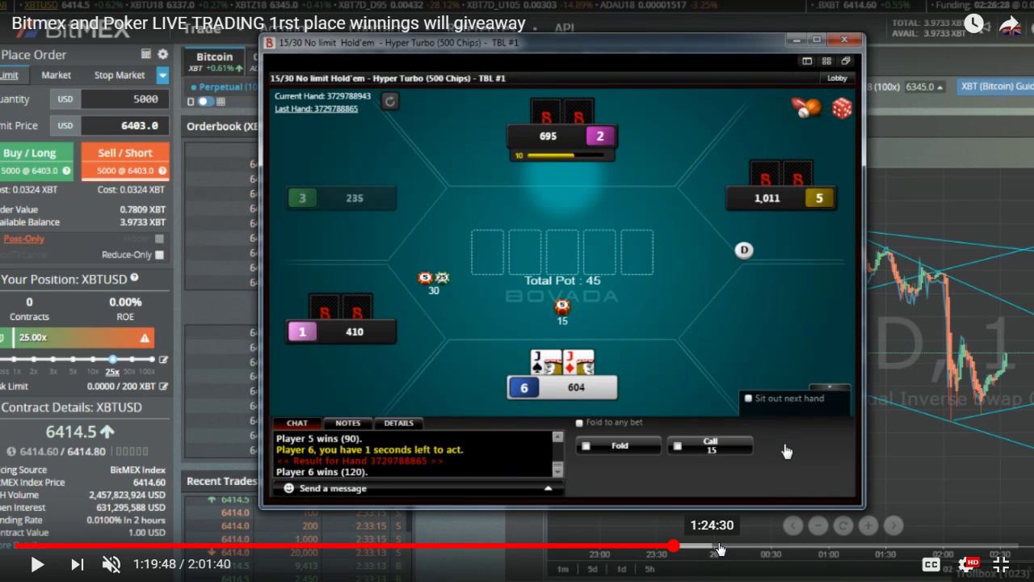
left_click(717, 547)
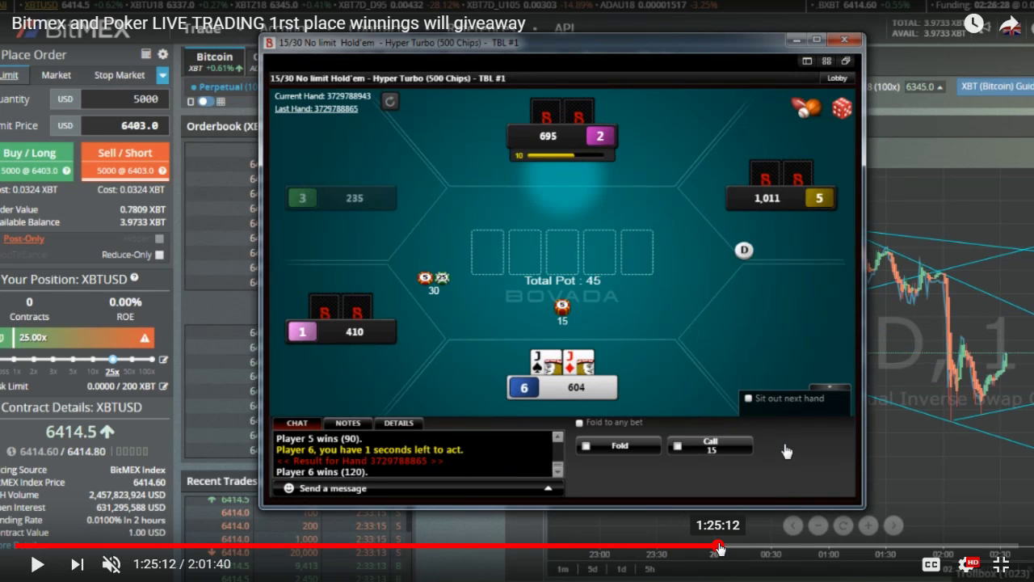
left_click(764, 548)
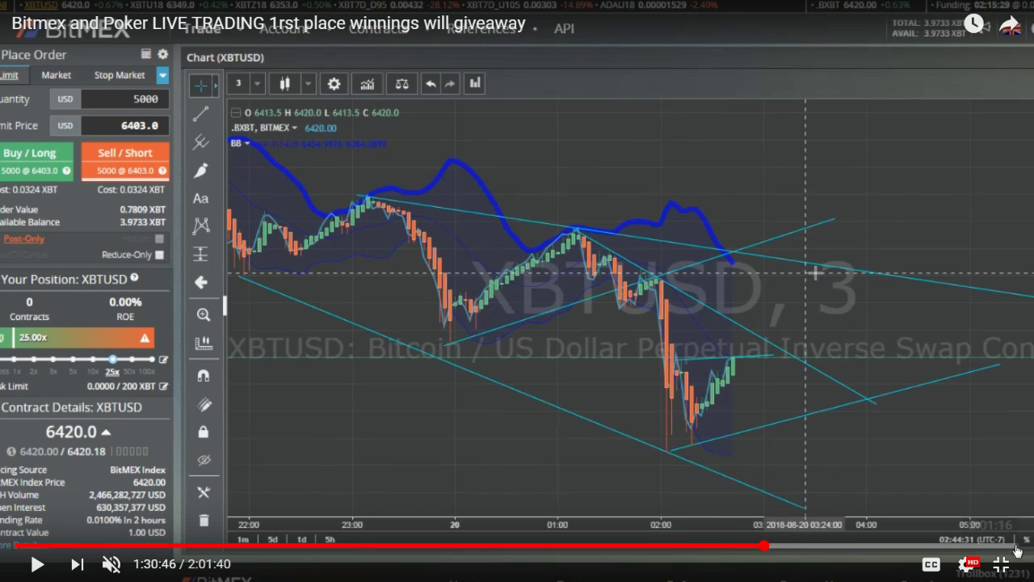
left_click(1002, 565)
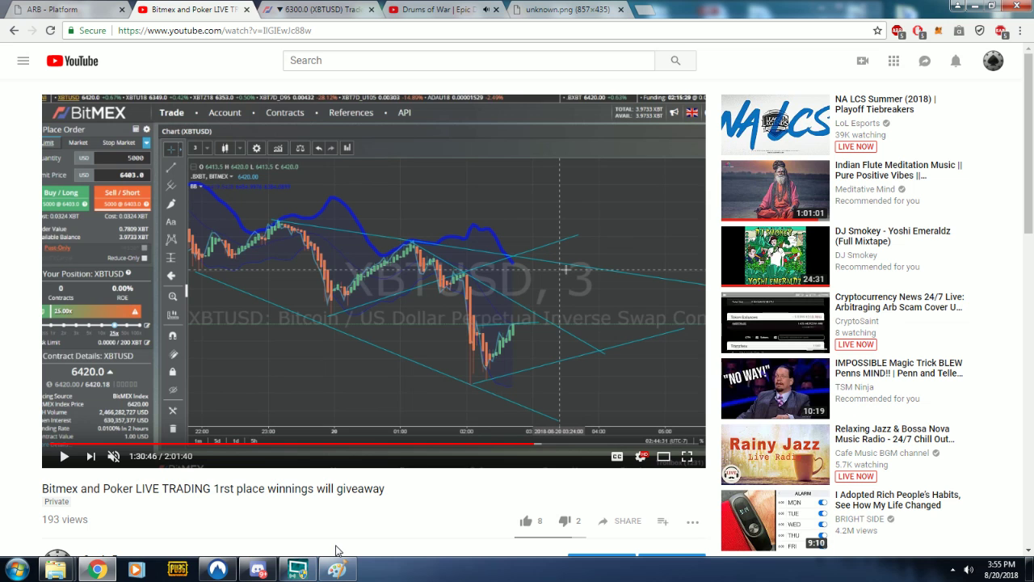
left_click(257, 569)
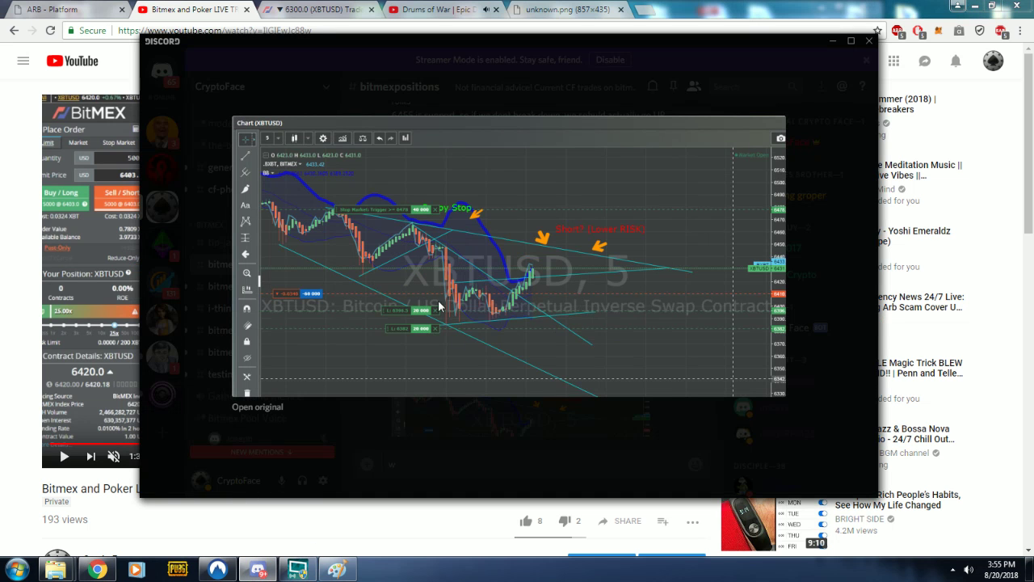
left_click(555, 417)
type("w")
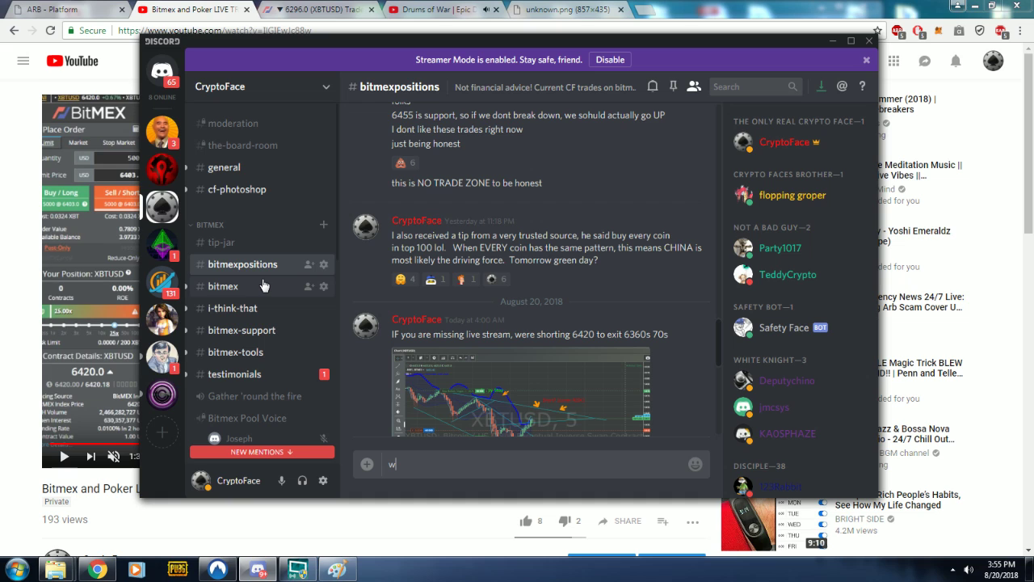
left_click(264, 286)
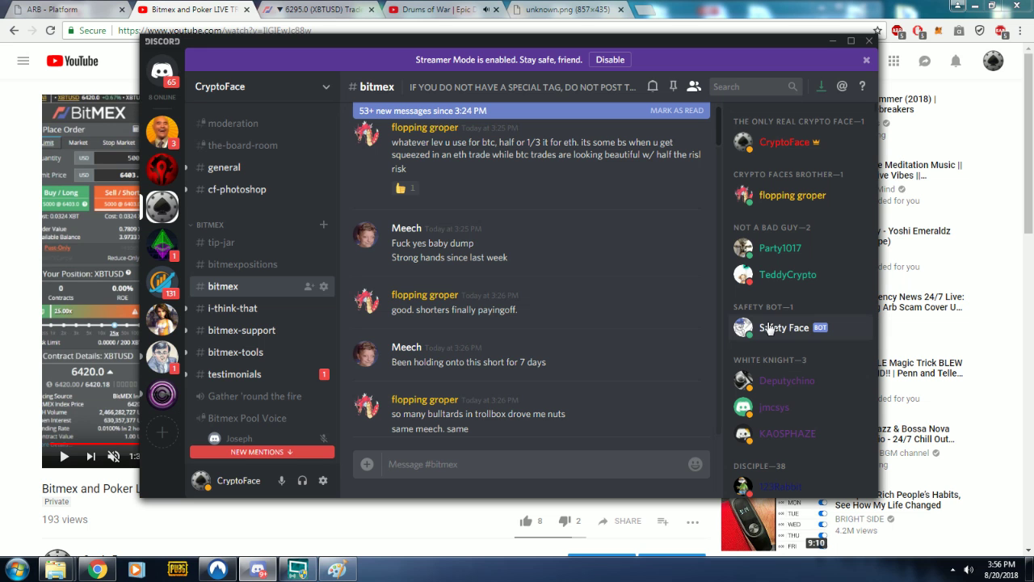
left_click(1032, 200)
left_click(688, 464)
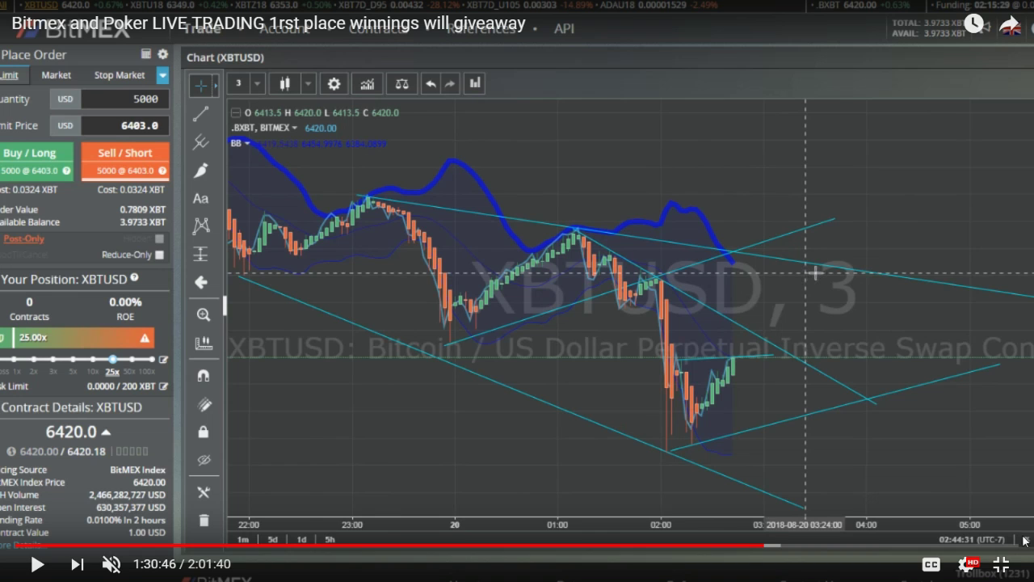
left_click(1000, 564)
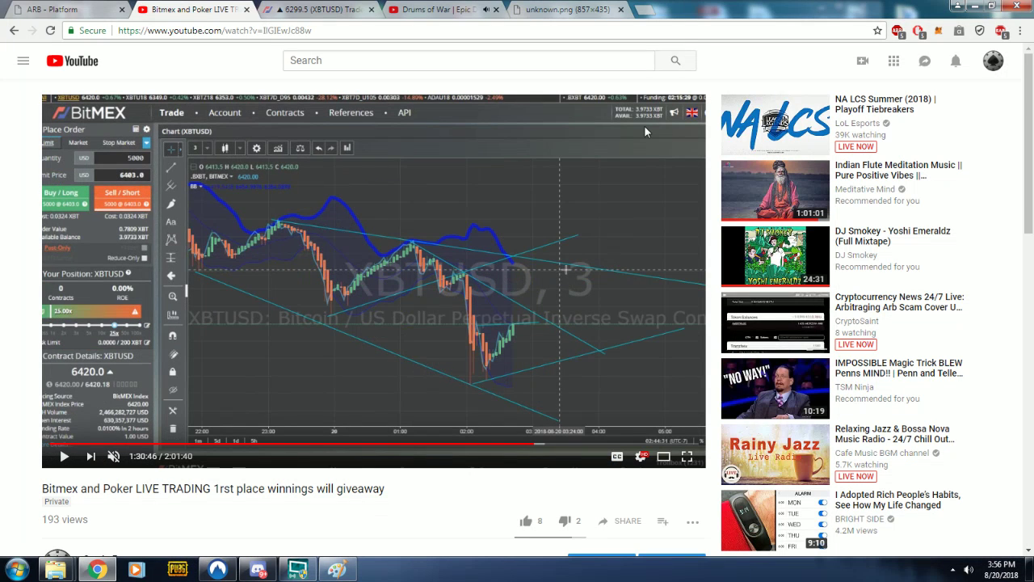
left_click(647, 11)
type("zaz")
Step: Load the Zazzle First Prophecy mug page, view its Front Right and Right designs, then return to BitMEX
key("Return")
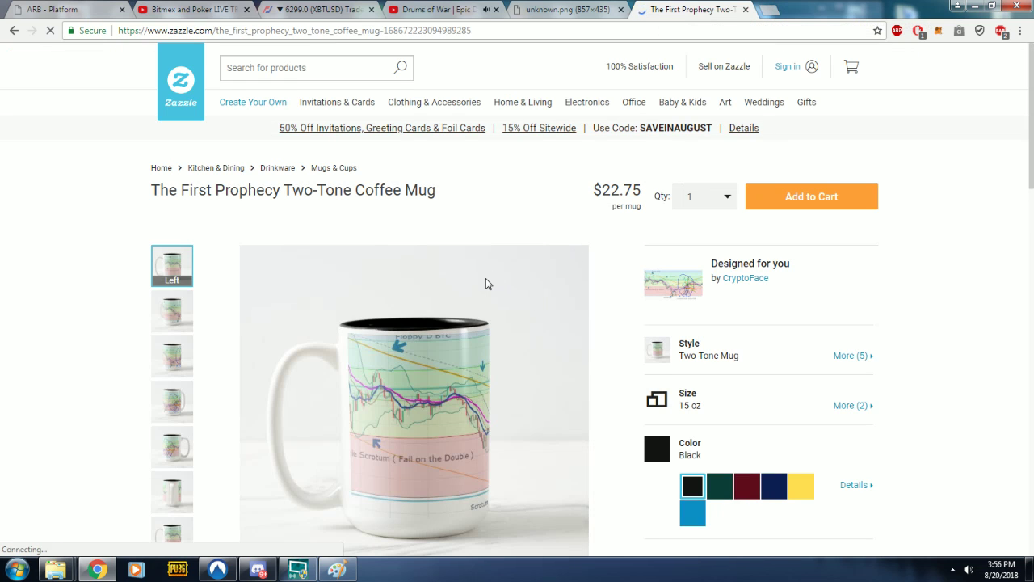
scroll(486, 283, "down", 1)
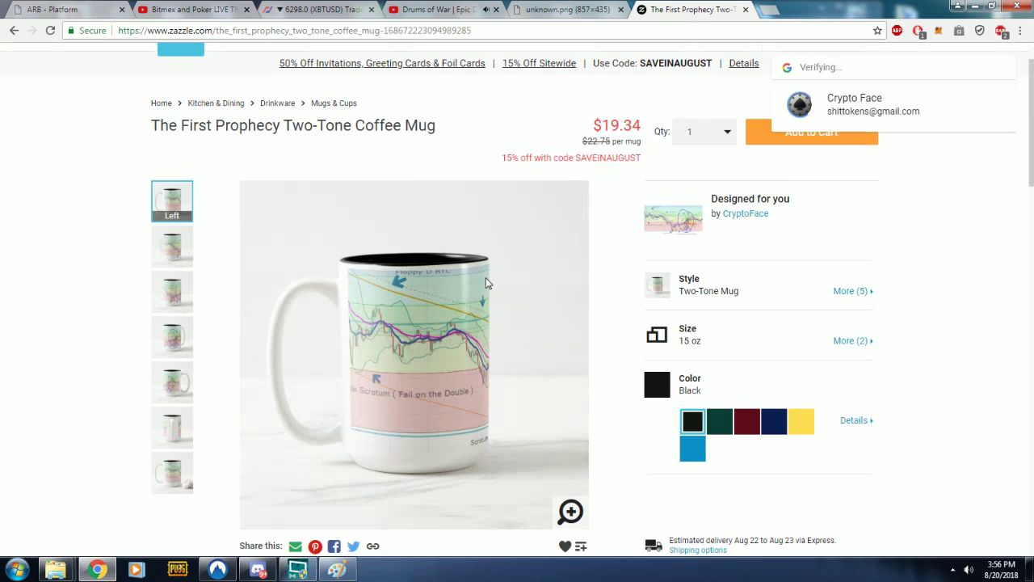
scroll(469, 283, "down", 1)
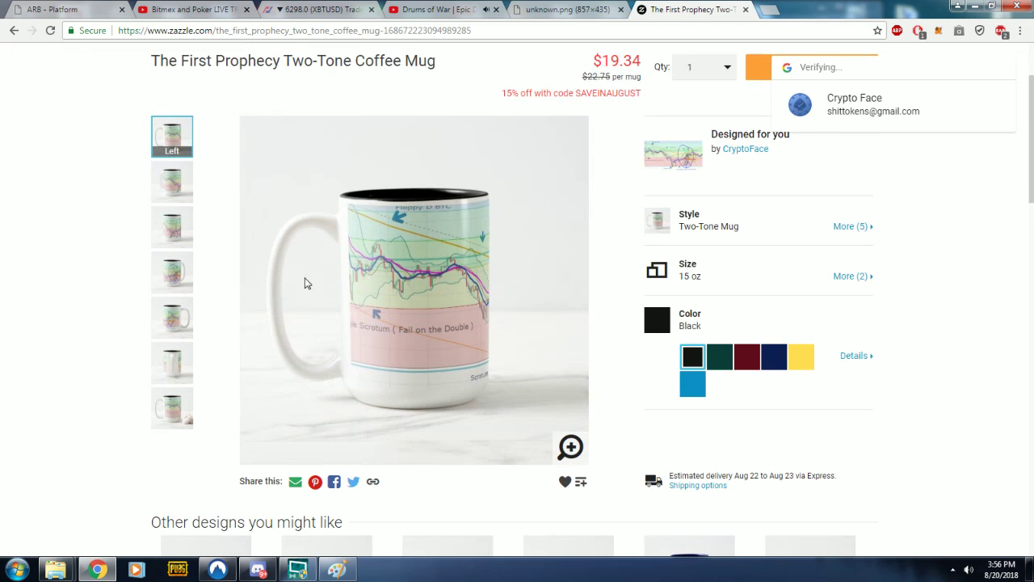
left_click(184, 281)
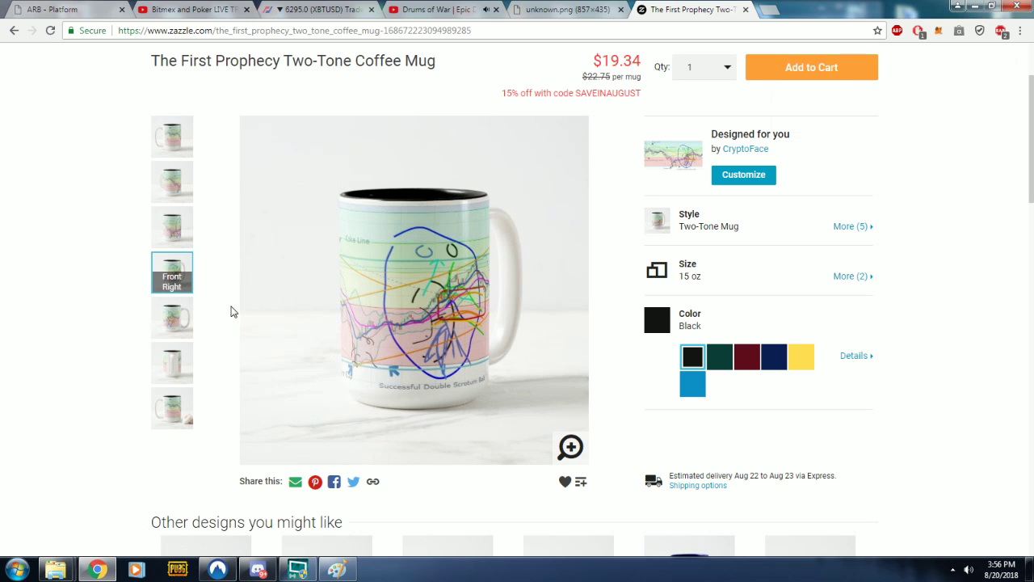
left_click(185, 317)
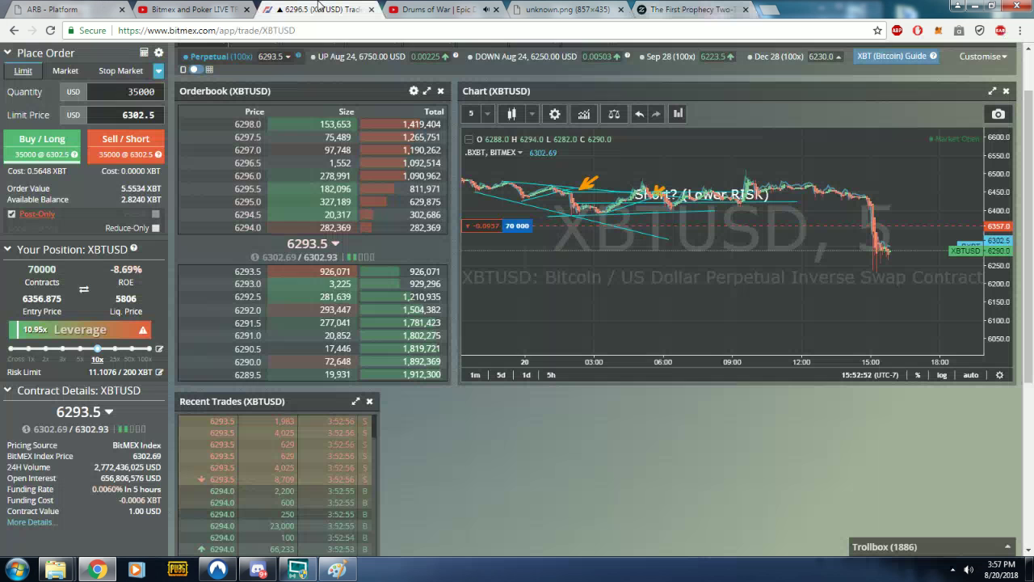
left_click(317, 10)
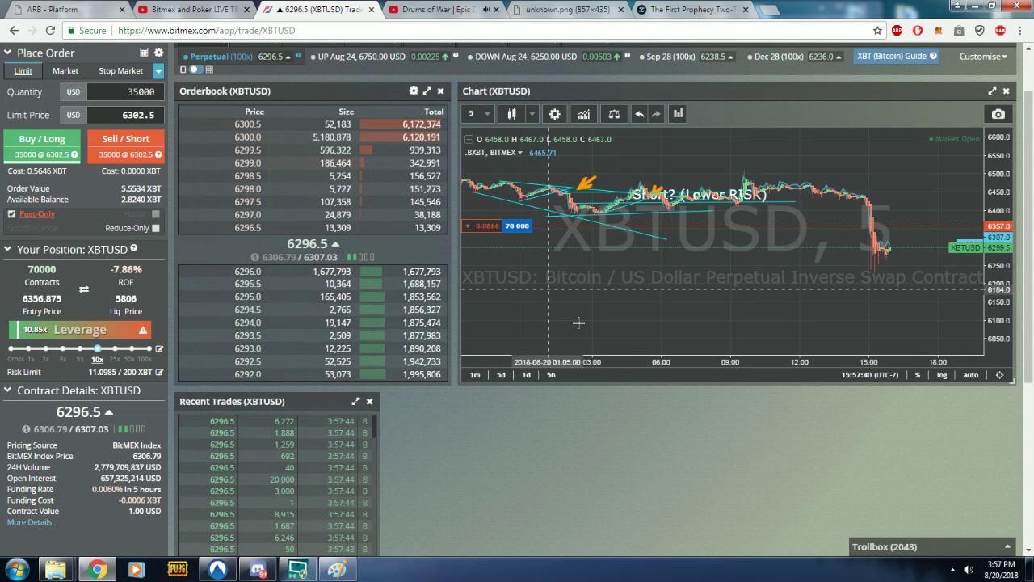
Step: Zoom, stretch and pan the XBTUSD chart to frame the trendlines and note, then switch to OBS
scroll(606, 287, "down", 3)
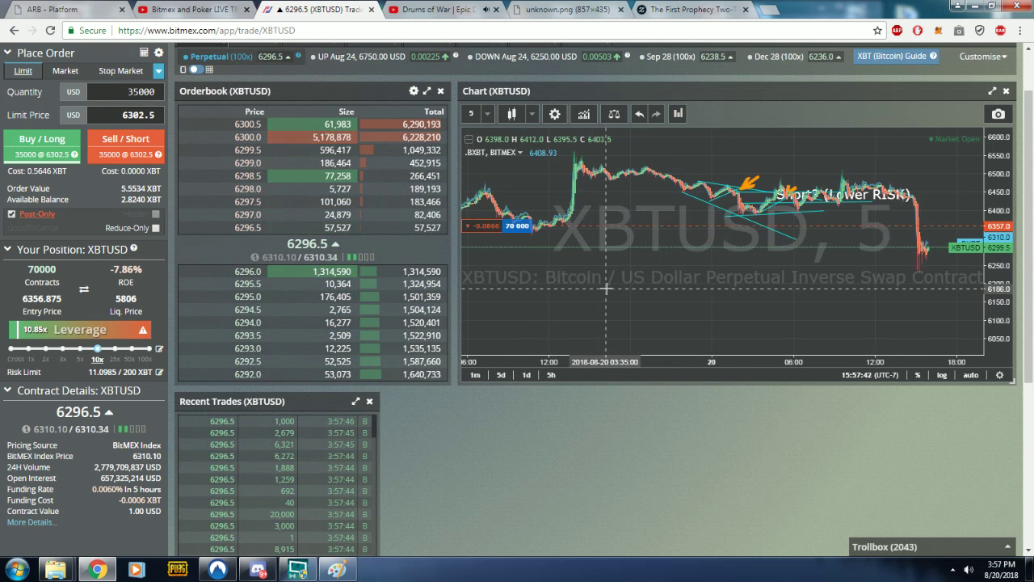
left_click_drag(998, 307, 884, 249)
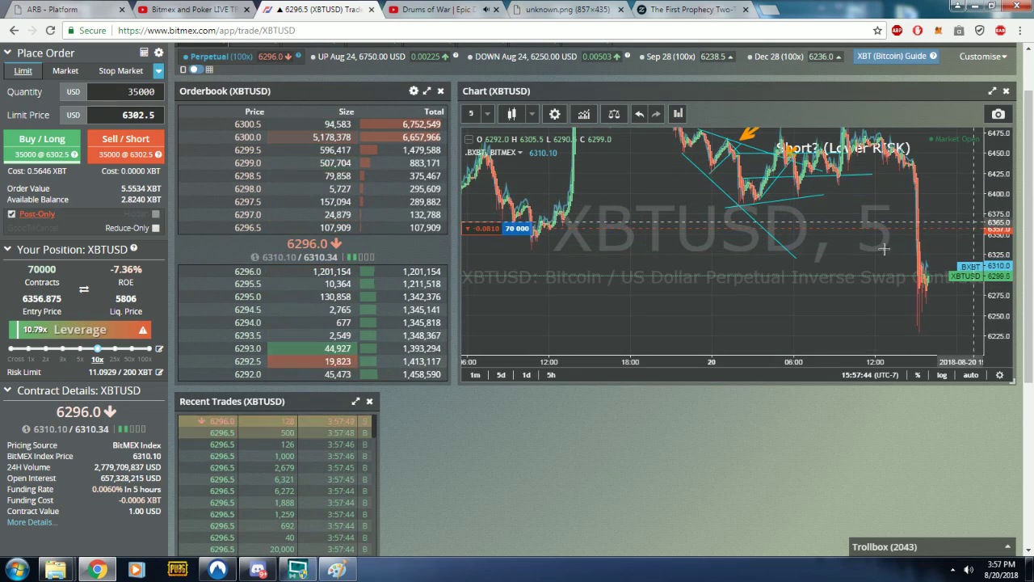
scroll(882, 242, "up", 2)
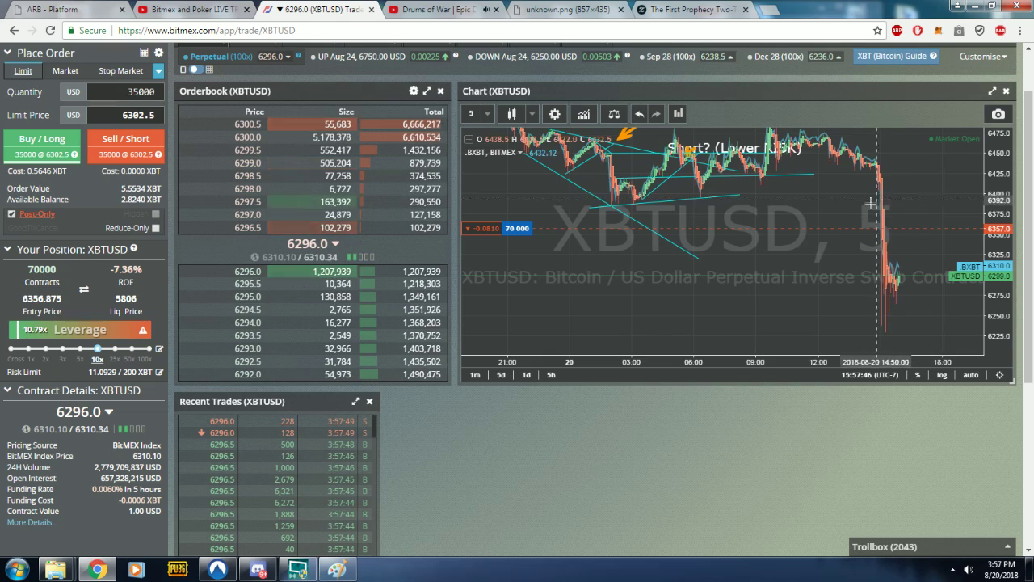
left_click_drag(870, 202, 763, 185)
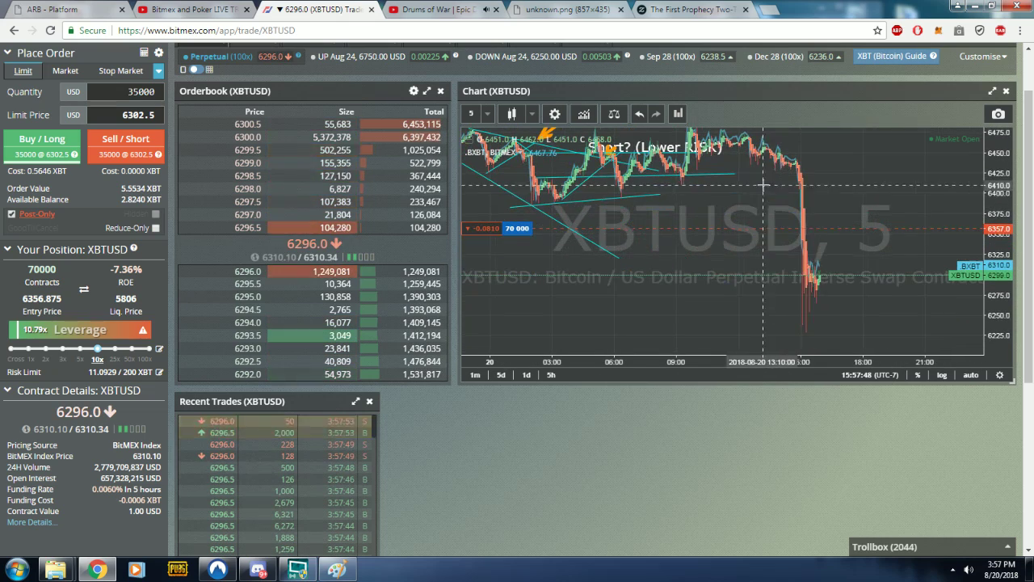
left_click_drag(671, 208, 733, 235)
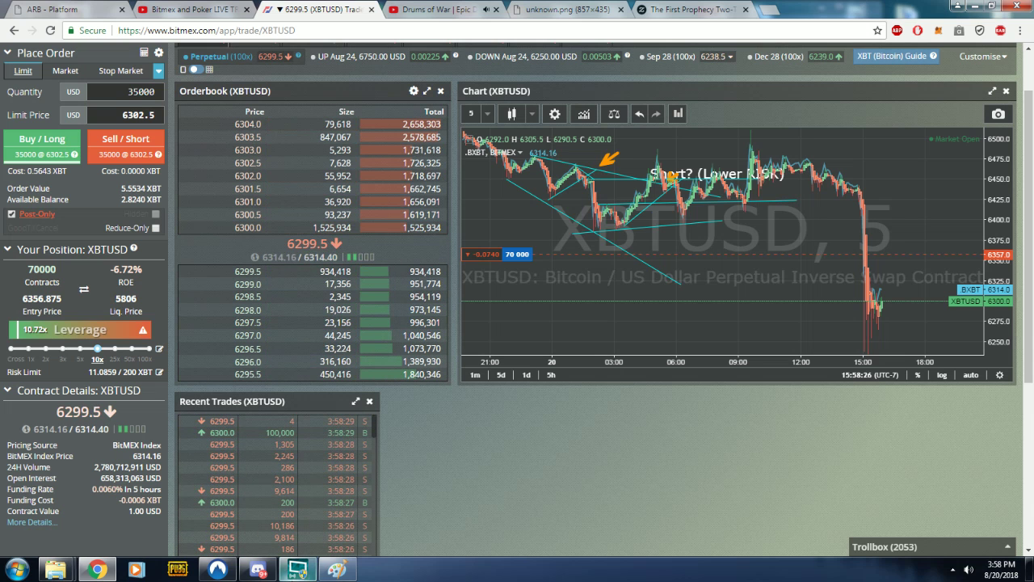
key("alt+Tab")
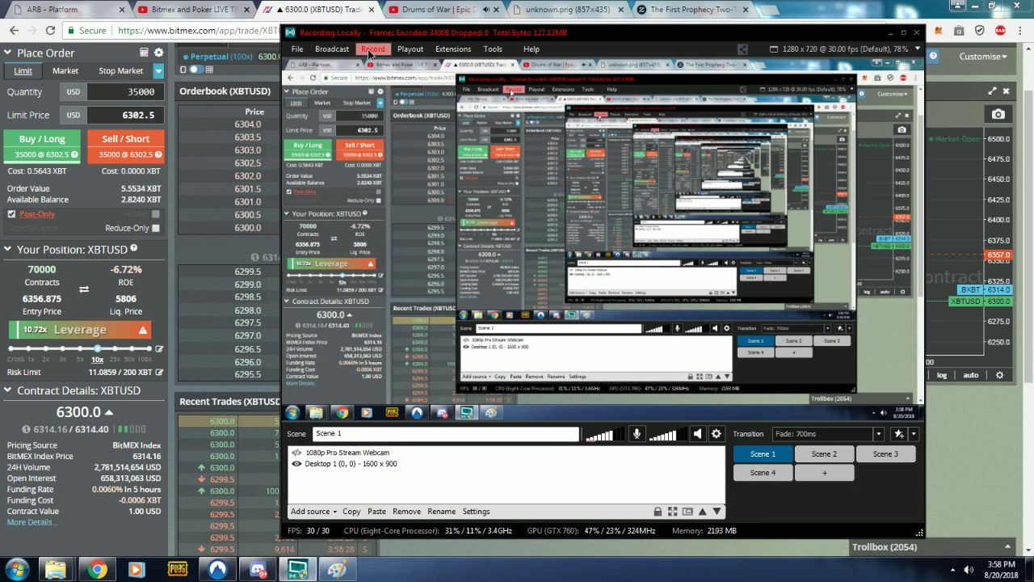